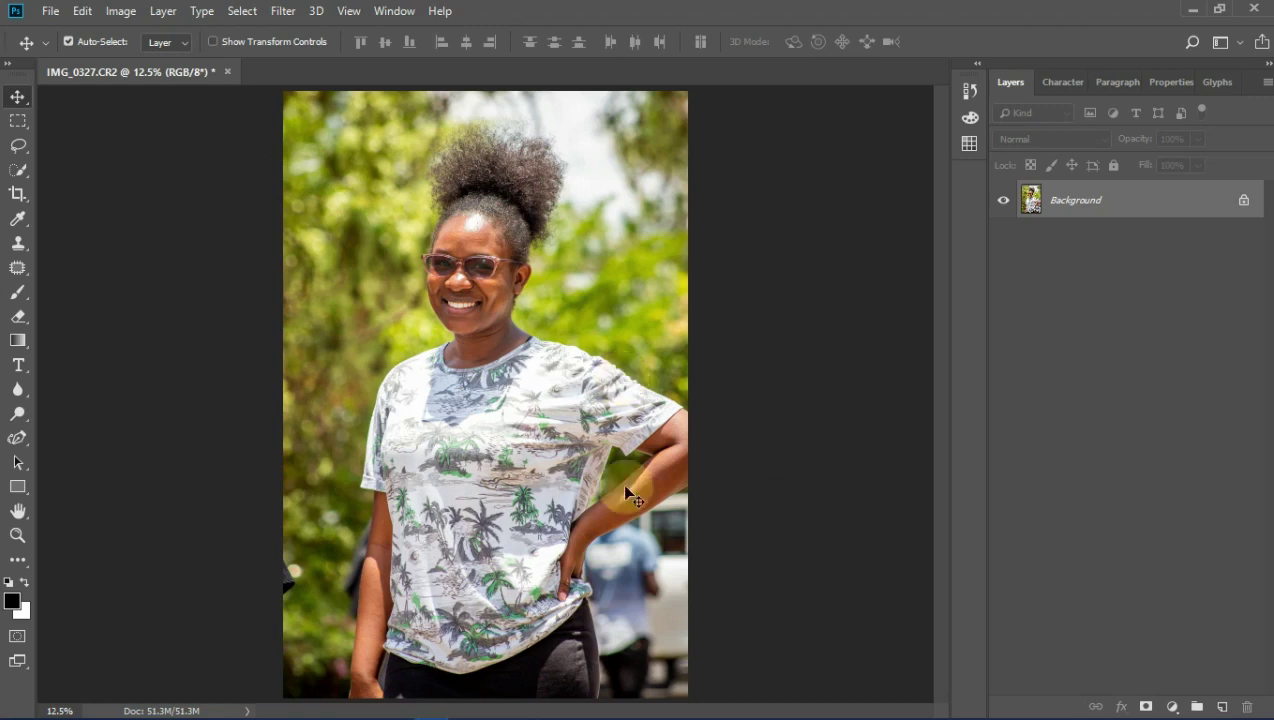
# Step: Zoom in on the woman's face so her head and shoulders fill the canvas, ending at 25%
pyautogui.click(15, 535)
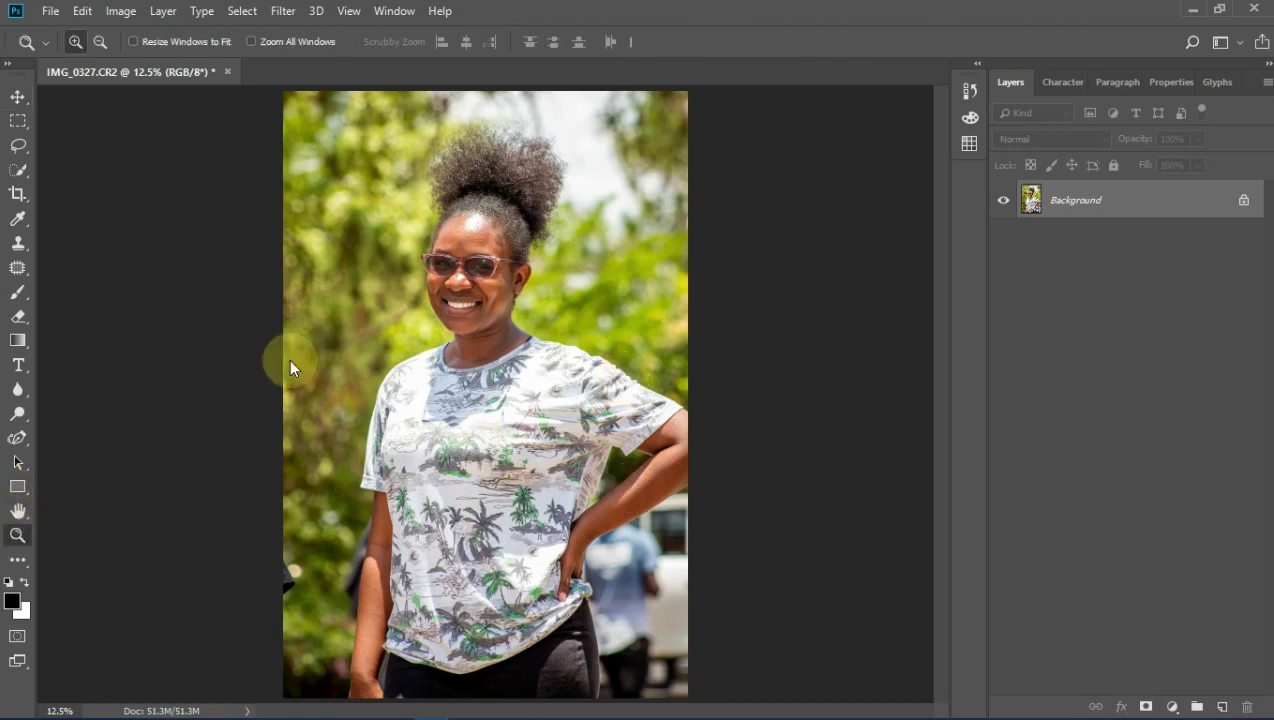
pyautogui.moveTo(347, 197); pyautogui.dragTo(535, 361)
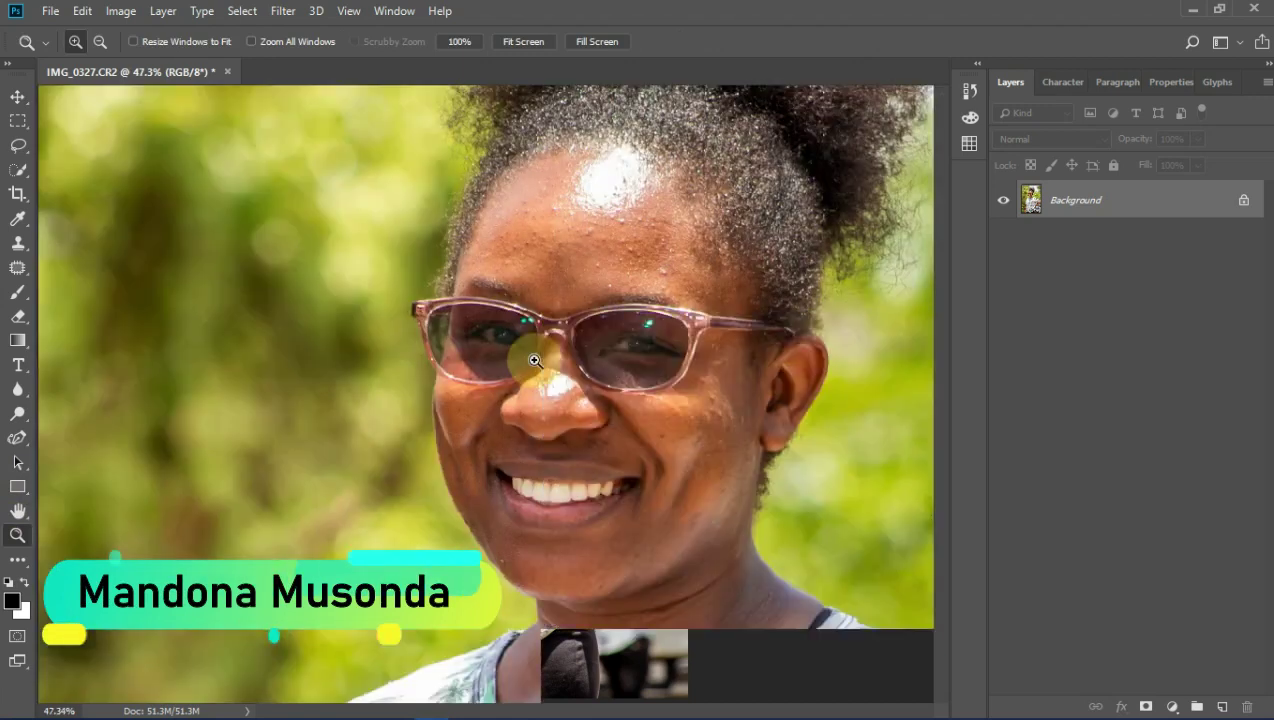
pyautogui.click(524, 41)
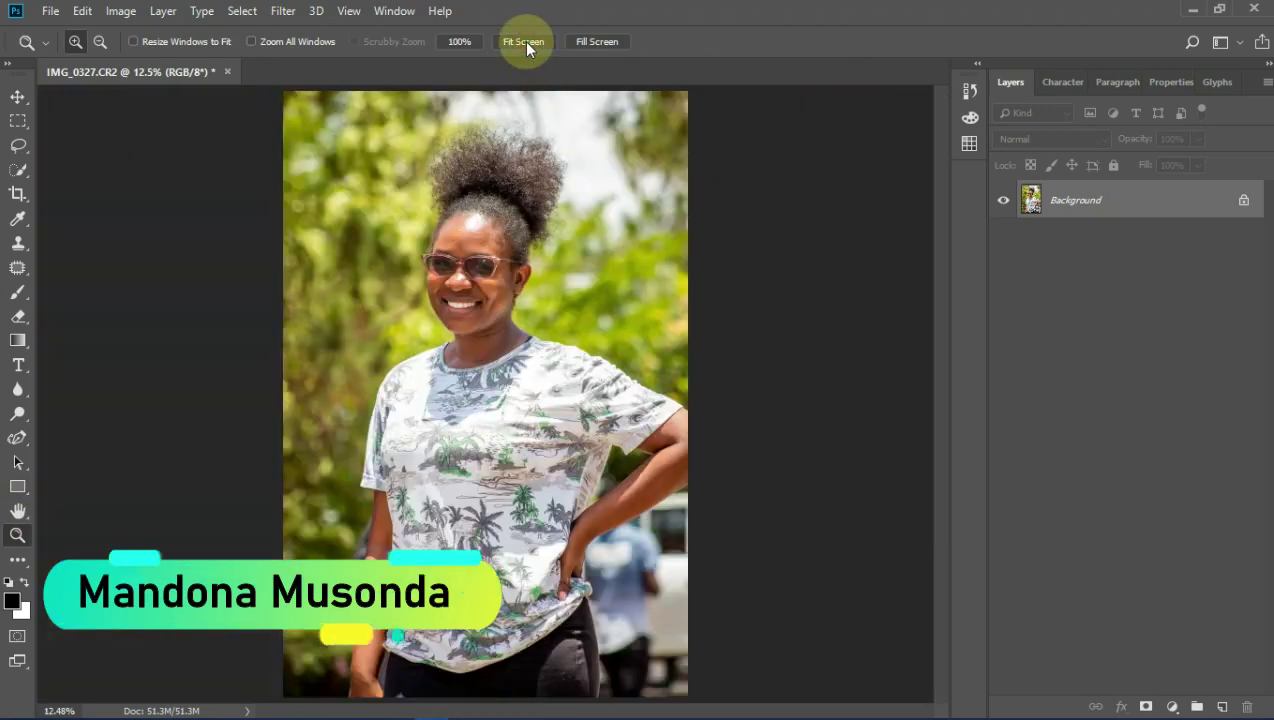
pyautogui.moveTo(365, 175); pyautogui.dragTo(614, 385)
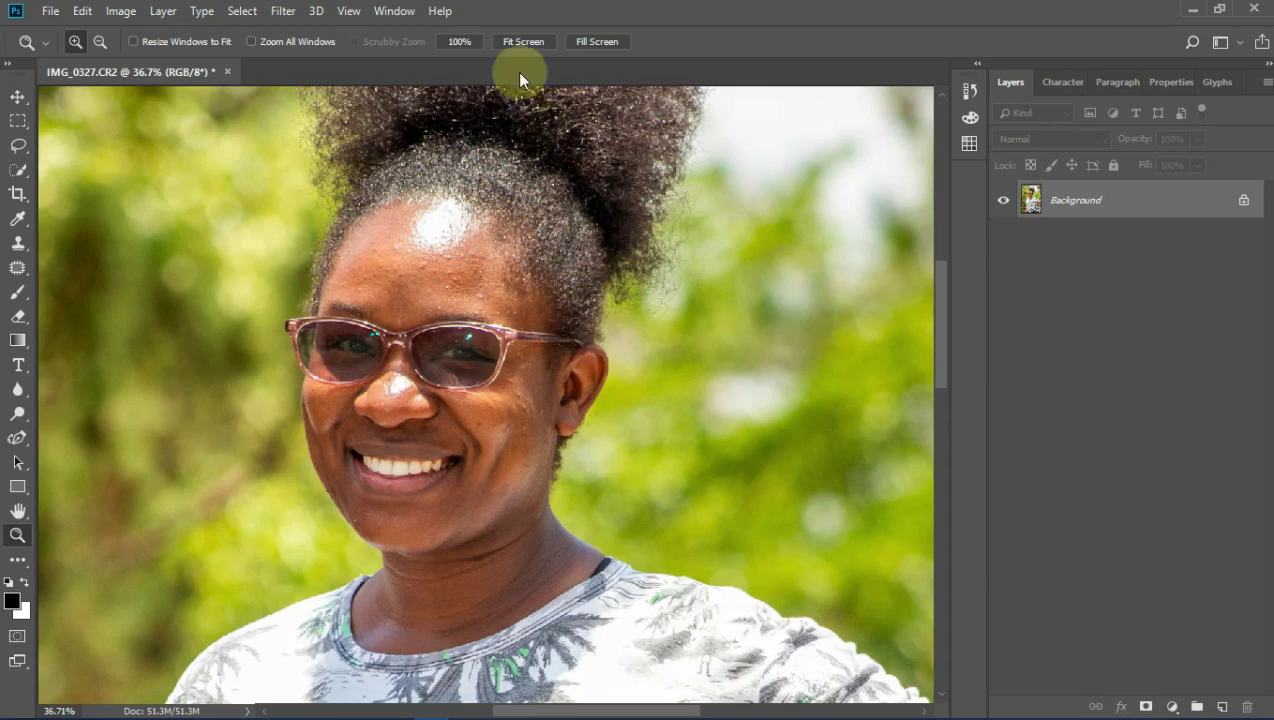
pyautogui.click(520, 43)
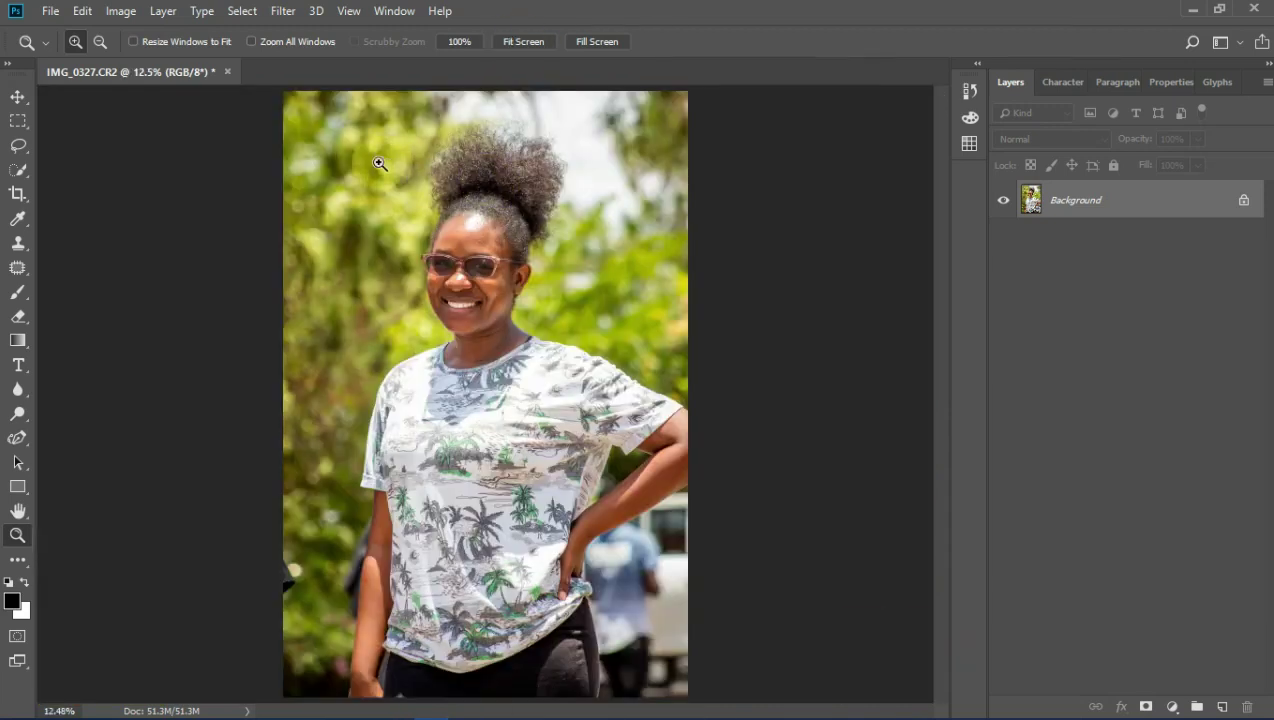
pyautogui.moveTo(540, 155); pyautogui.dragTo(703, 377)
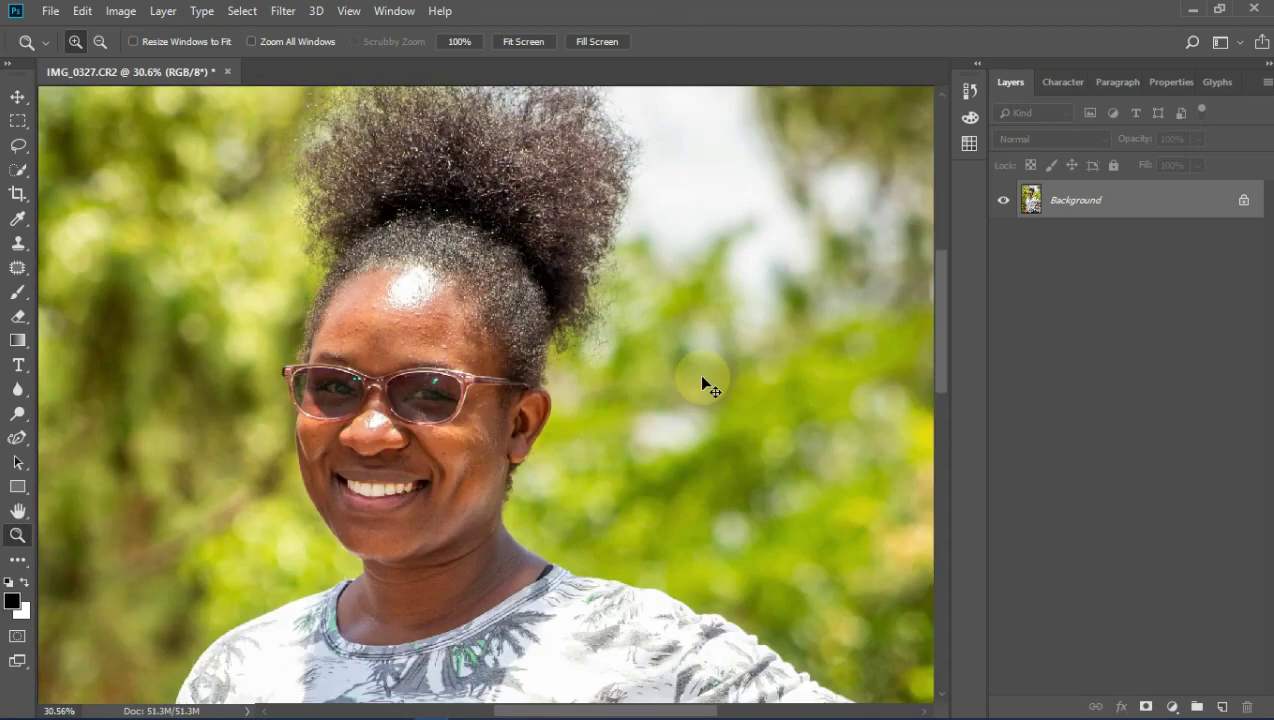
pyautogui.keyDown('alt'); pyautogui.click(703, 380); pyautogui.keyUp('alt')
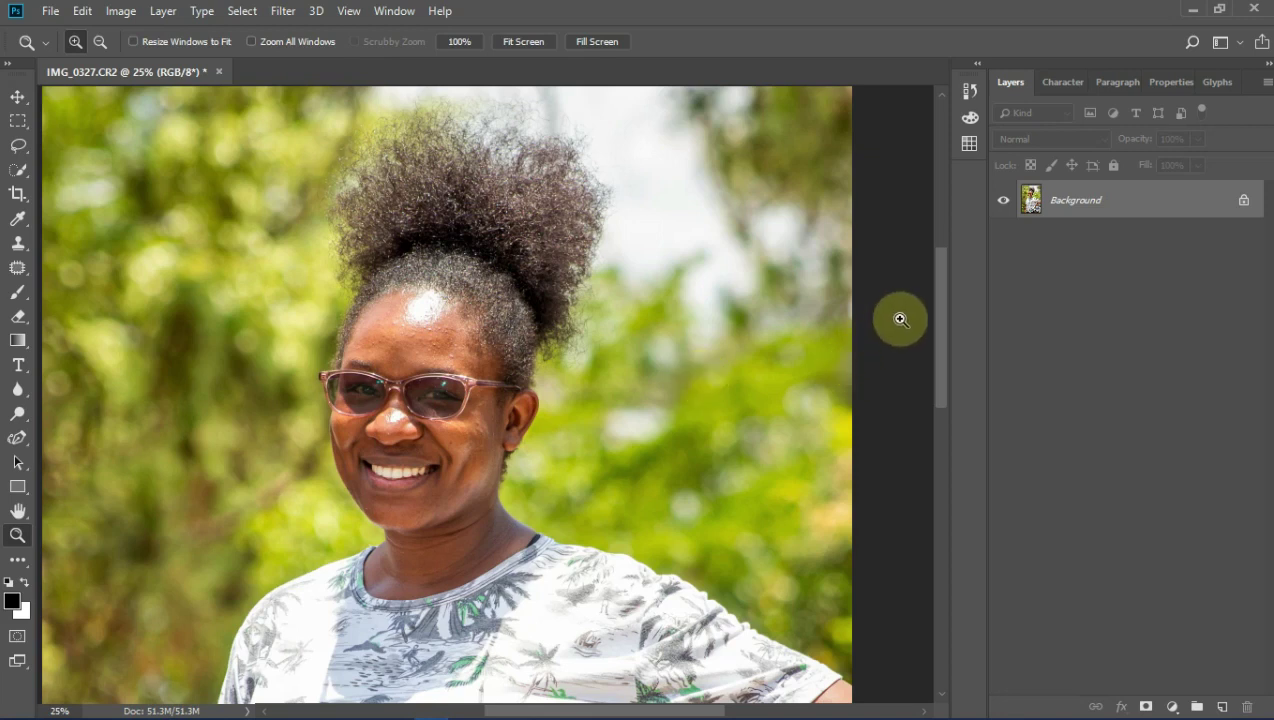
# Step: Add a Color Lookup 1 adjustment layer above the photo and show its 3DLUT File preset list
pyautogui.click(18, 96)
pyautogui.moveTo(598, 709)
pyautogui.mouseDown()
pyautogui.moveTo(577, 709)
pyautogui.moveTo(597, 709)
pyautogui.mouseUp()
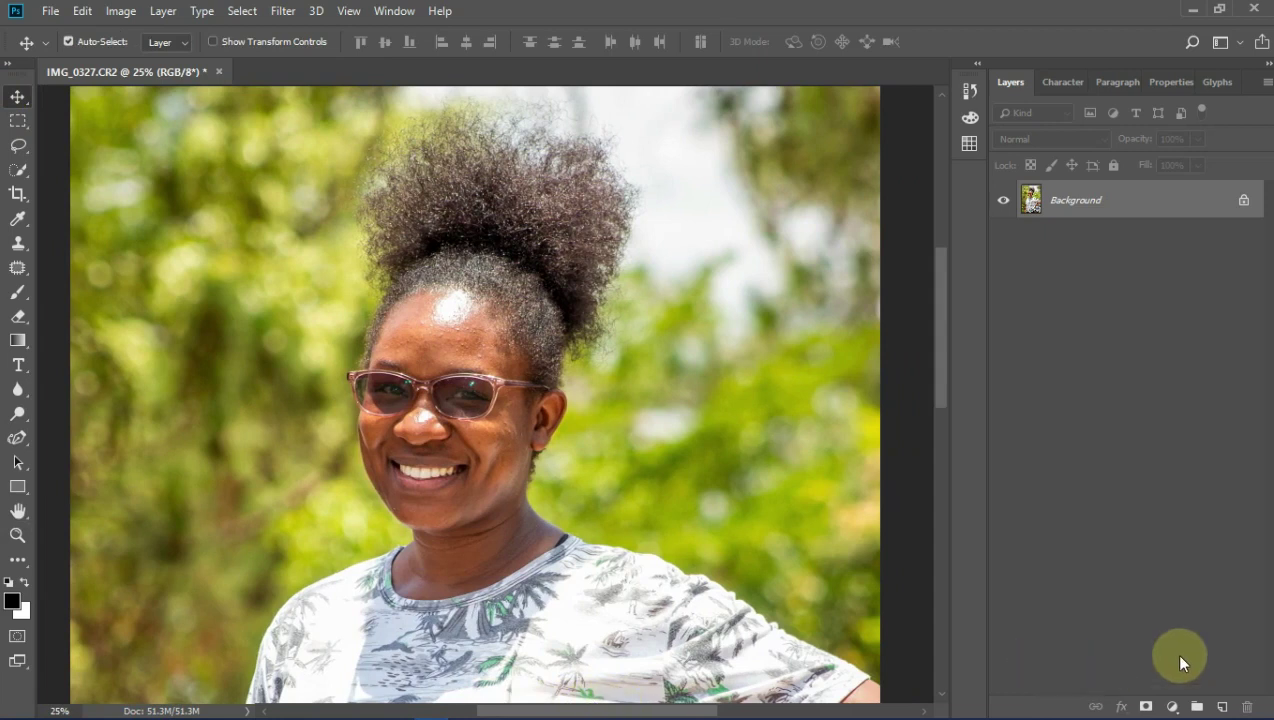
pyautogui.click(1172, 707)
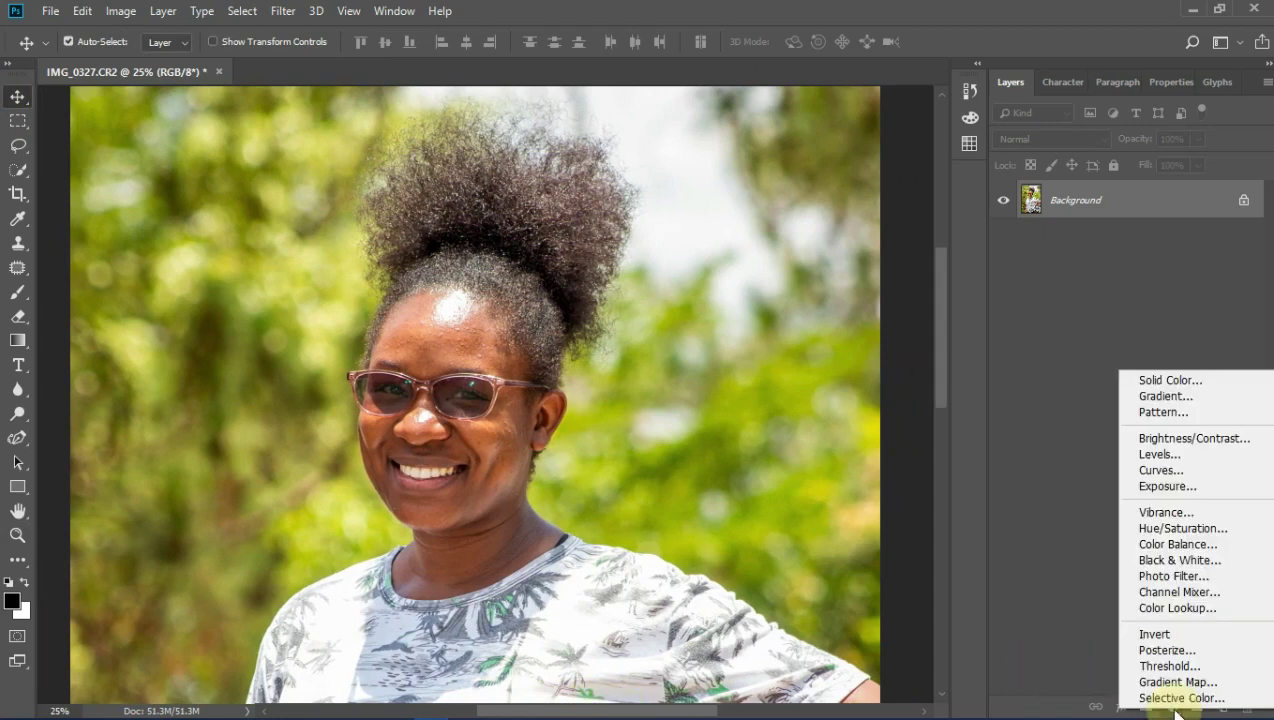
pyautogui.click(1176, 608)
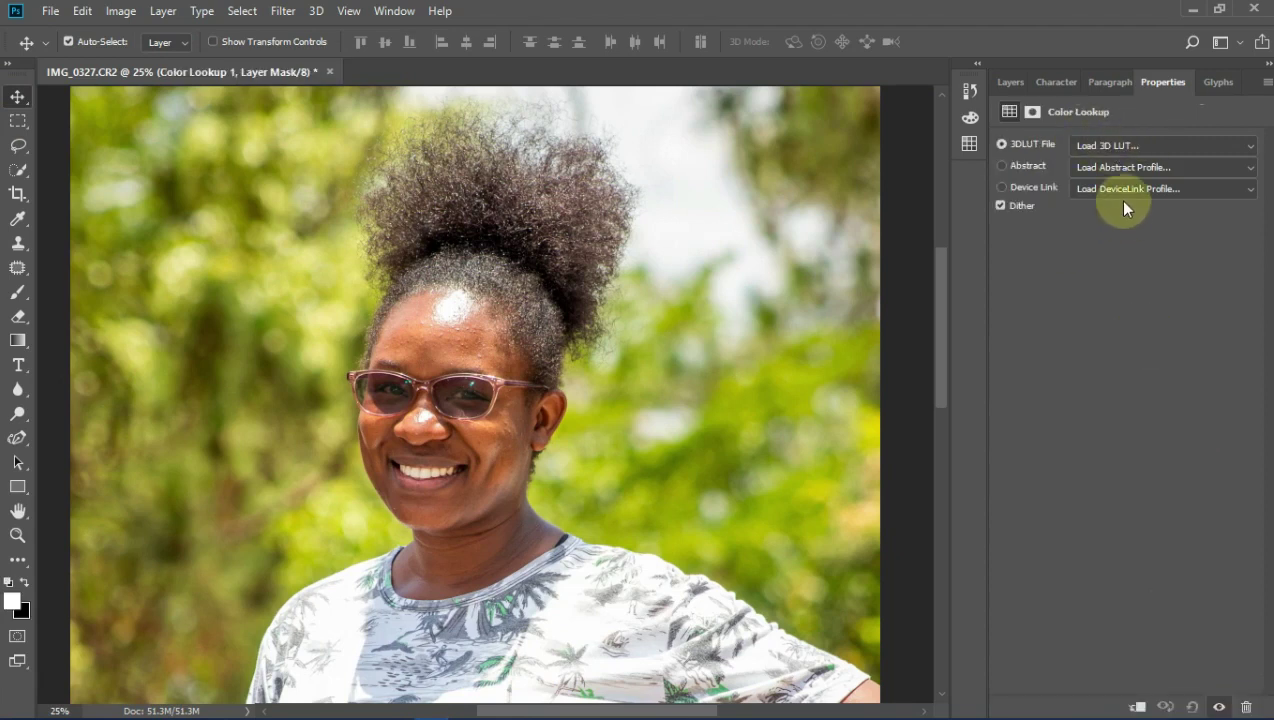
pyautogui.click(1122, 148)
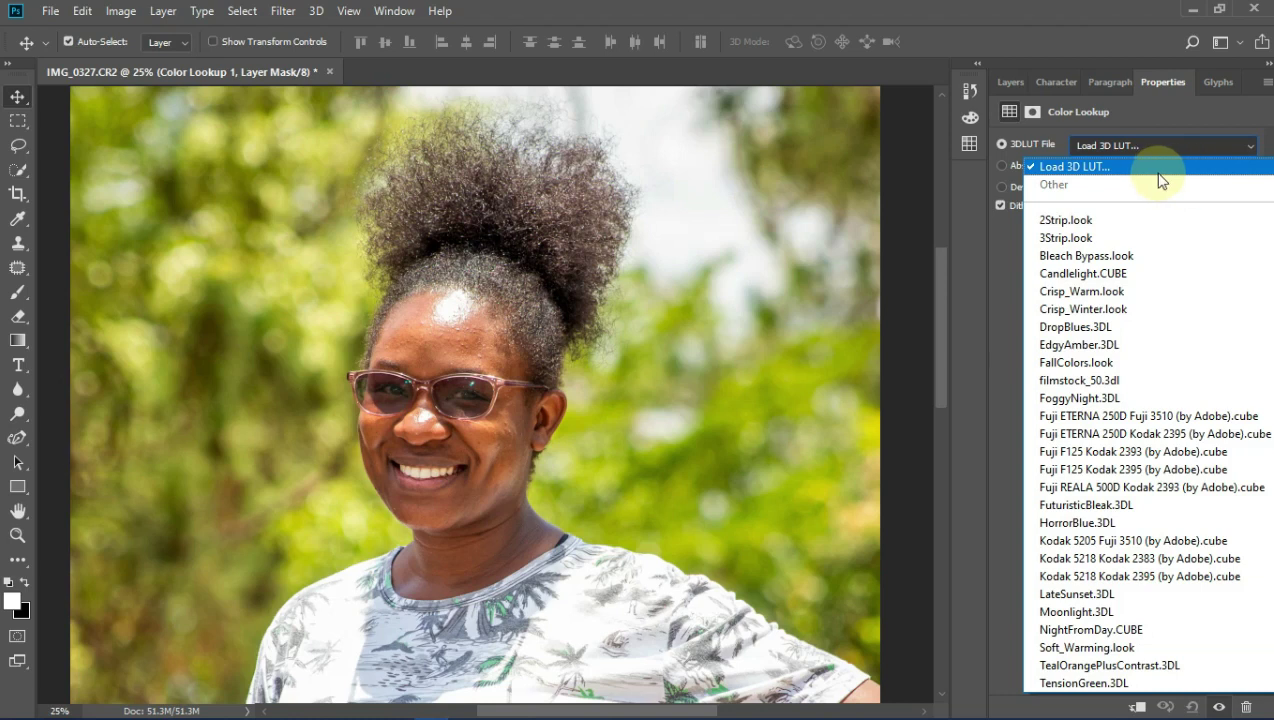
# Step: Load merry melanin.CUBE from the Quick access lookups folder into the Color Lookup layer
pyautogui.click(1095, 170)
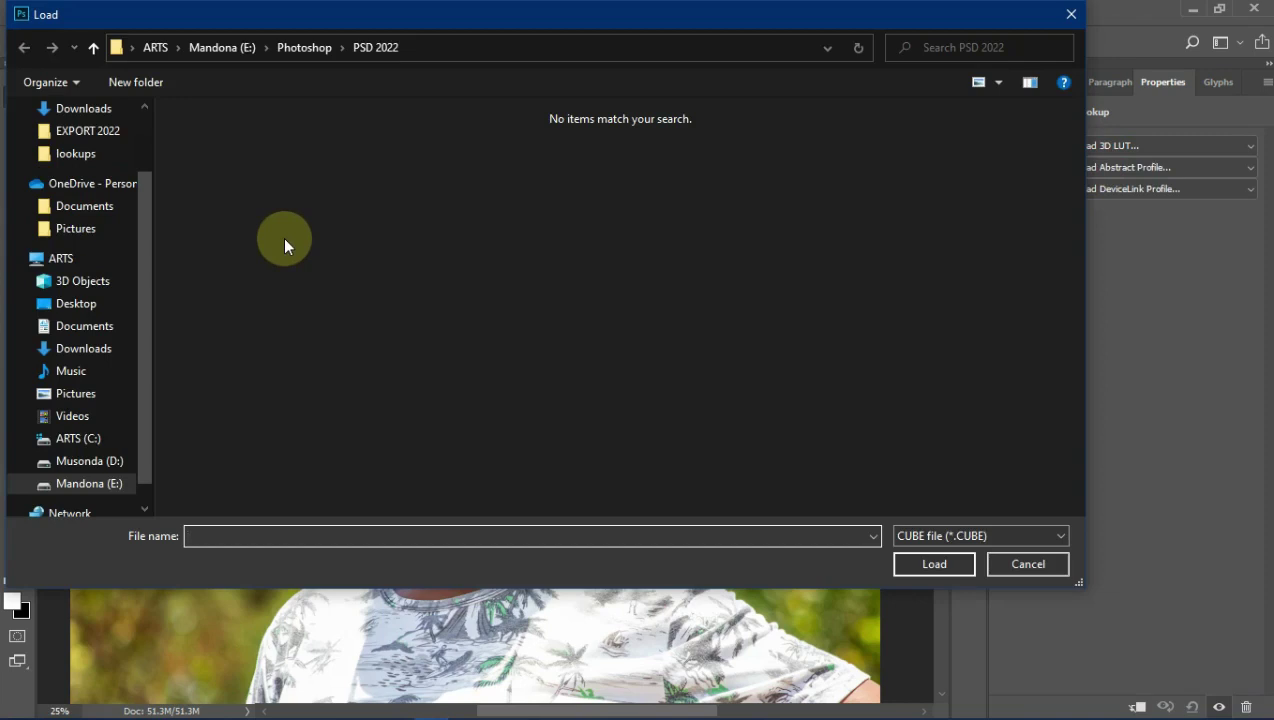
pyautogui.scroll(2, 146, 195)
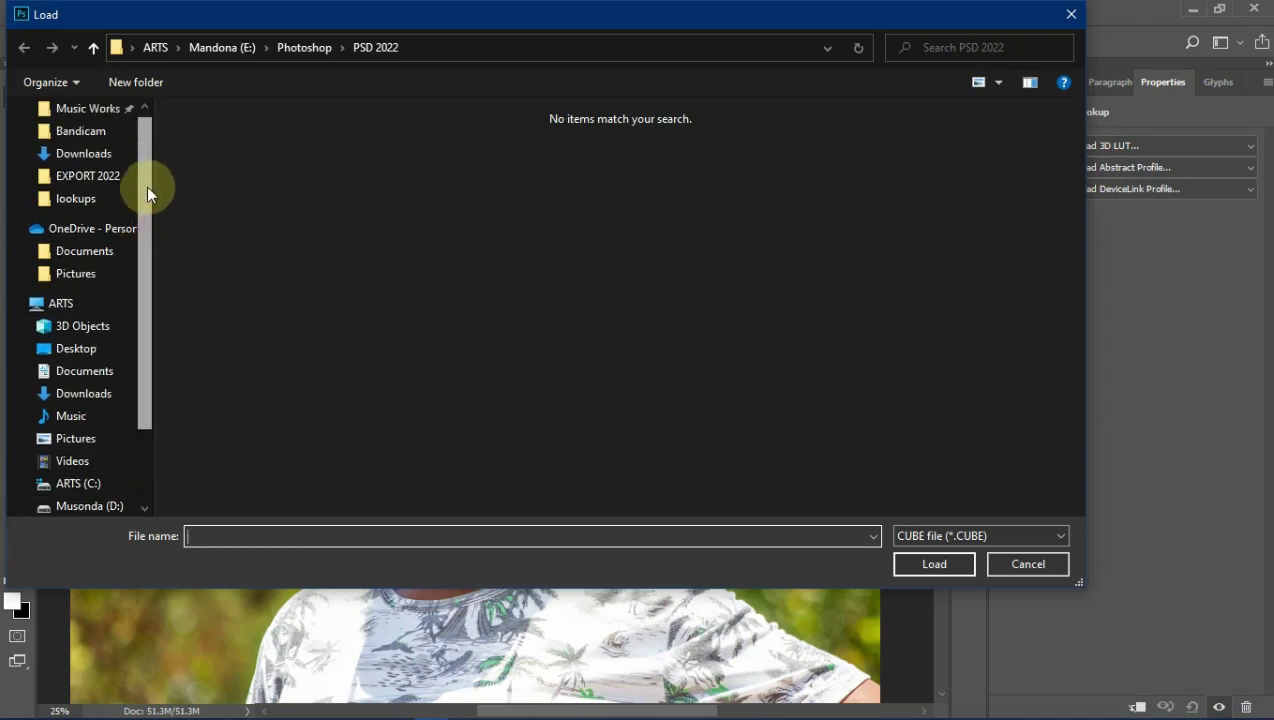
pyautogui.scroll(1, 146, 185)
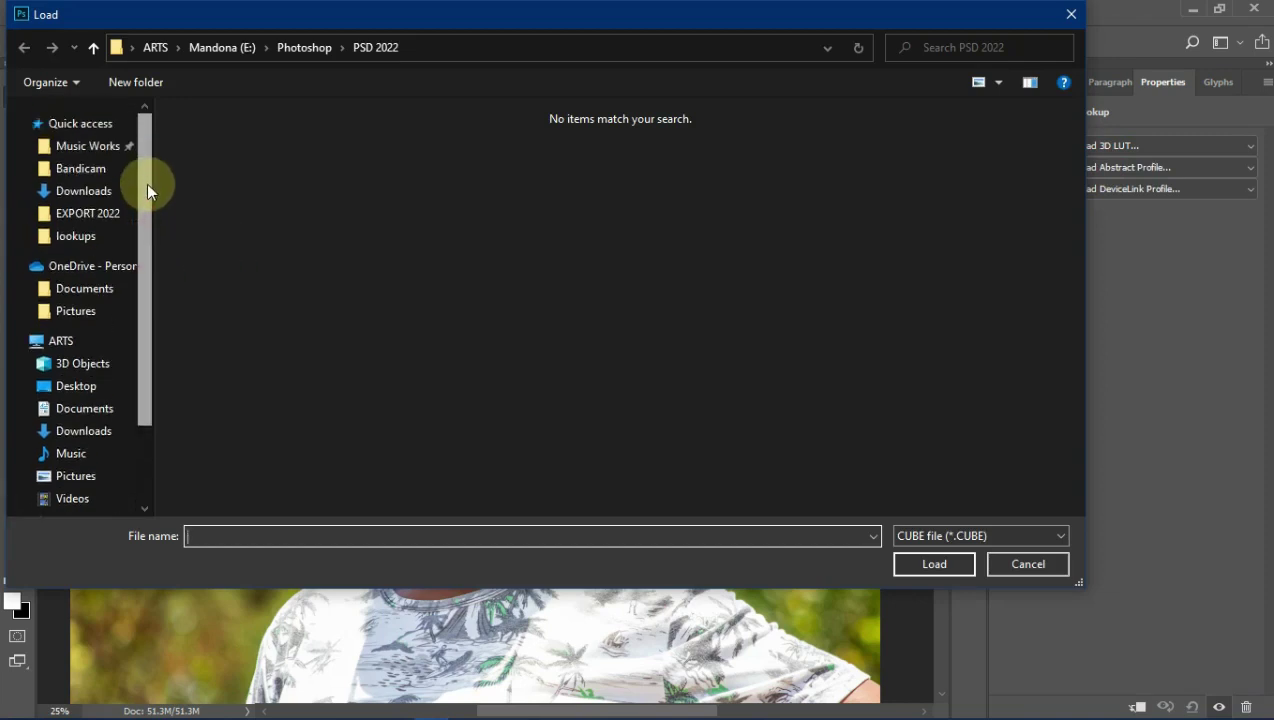
pyautogui.click(89, 238)
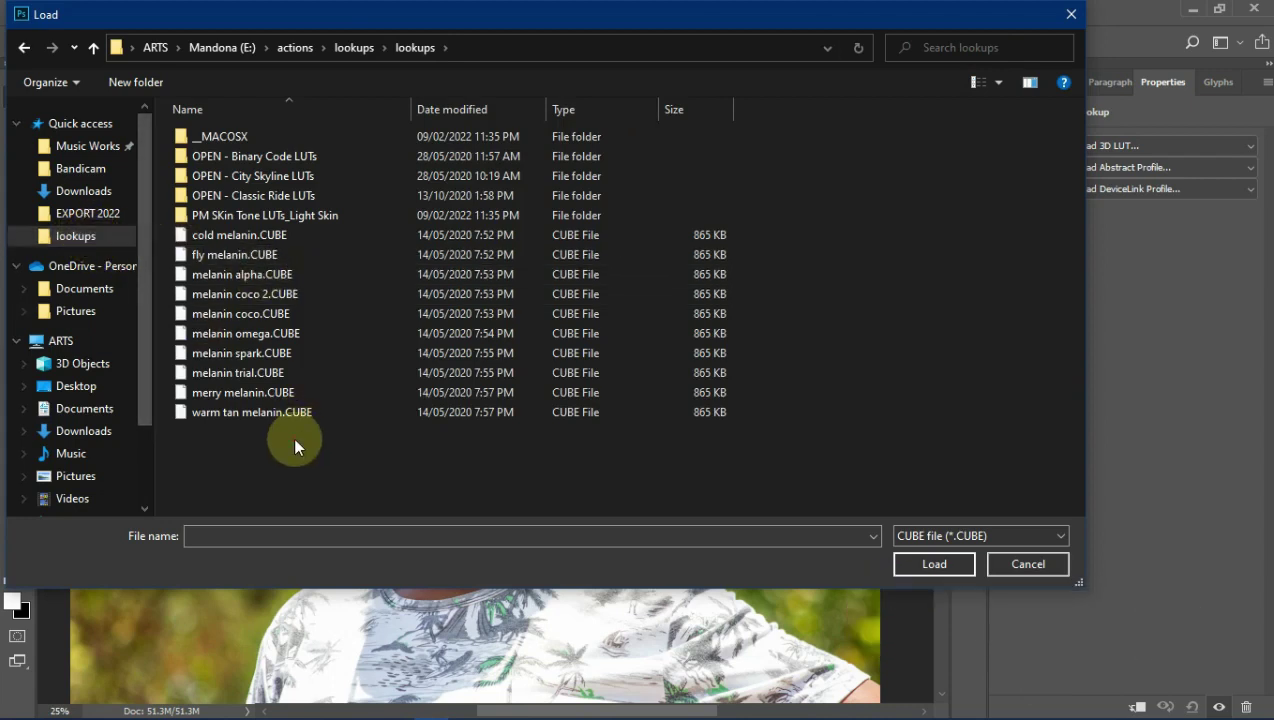
pyautogui.click(278, 240)
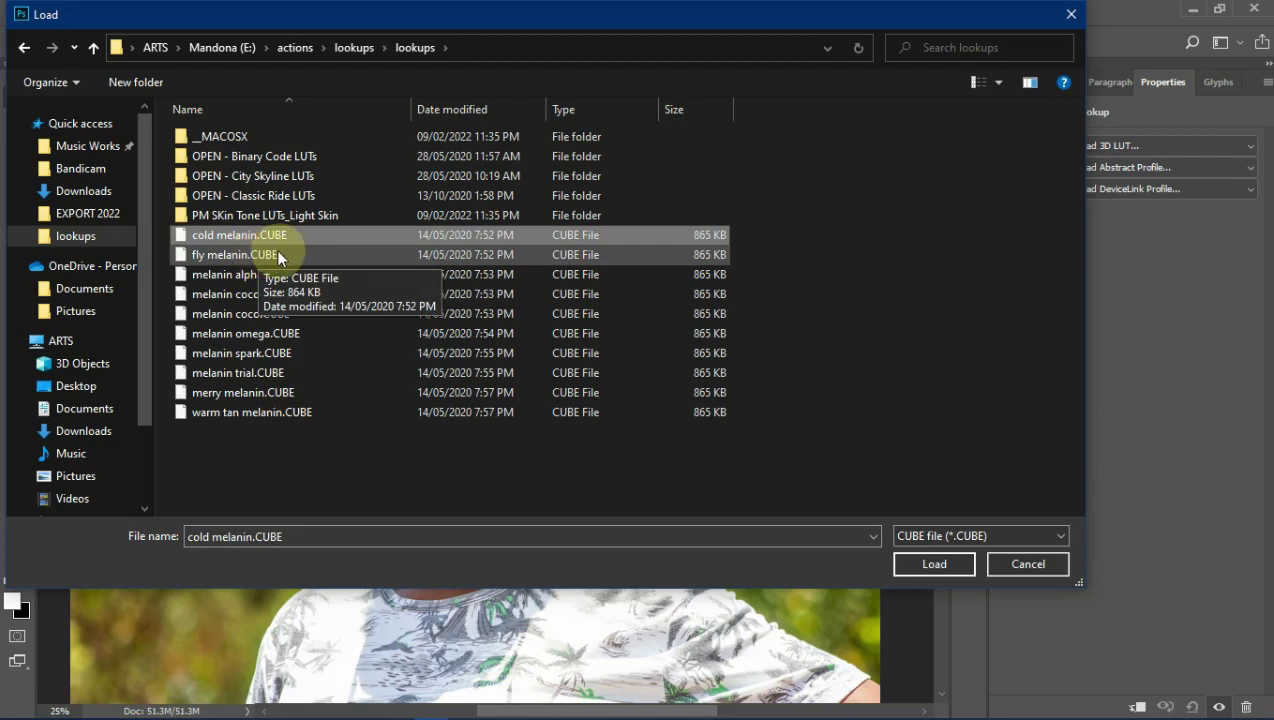
pyautogui.click(276, 249)
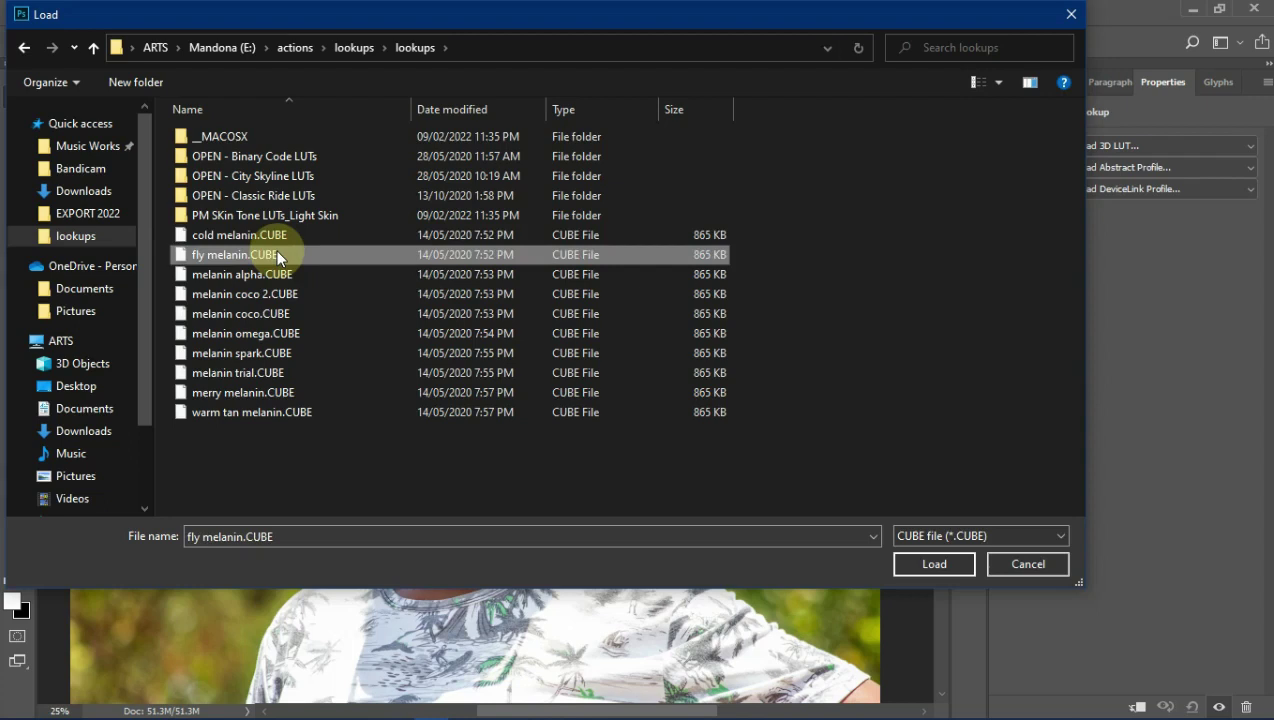
pyautogui.click(225, 372)
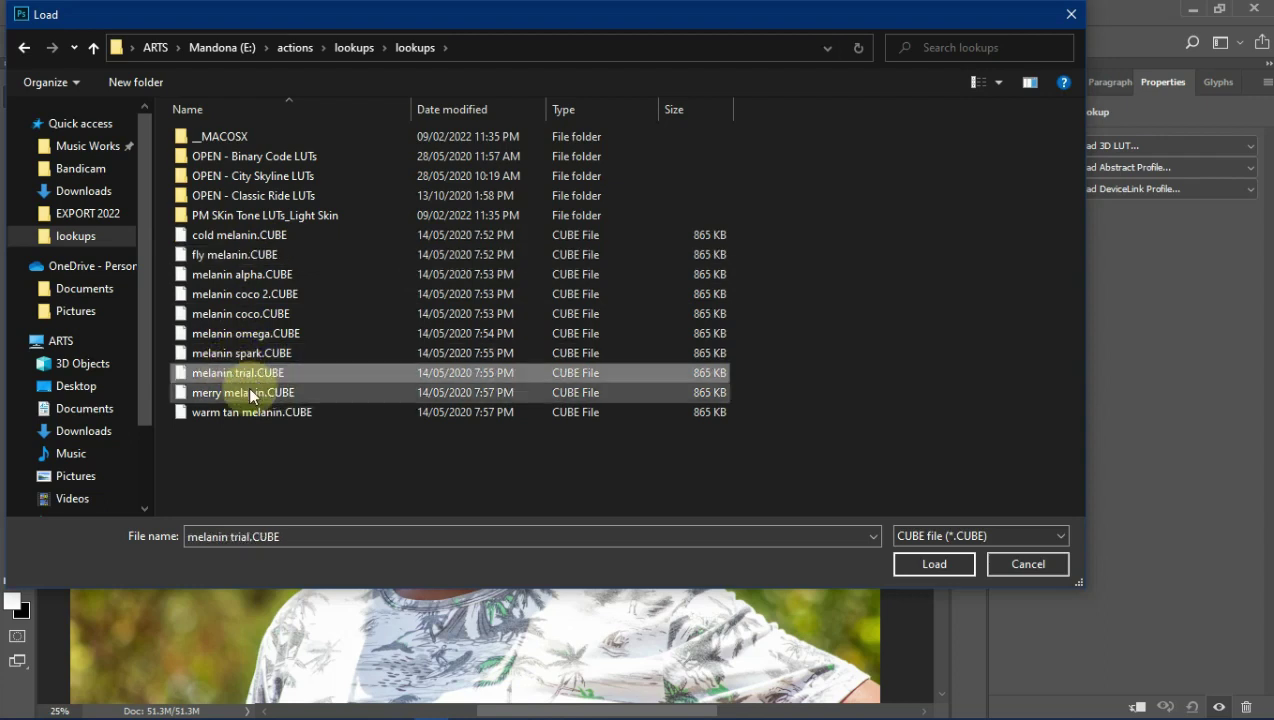
pyautogui.click(250, 392)
pyautogui.click(944, 566)
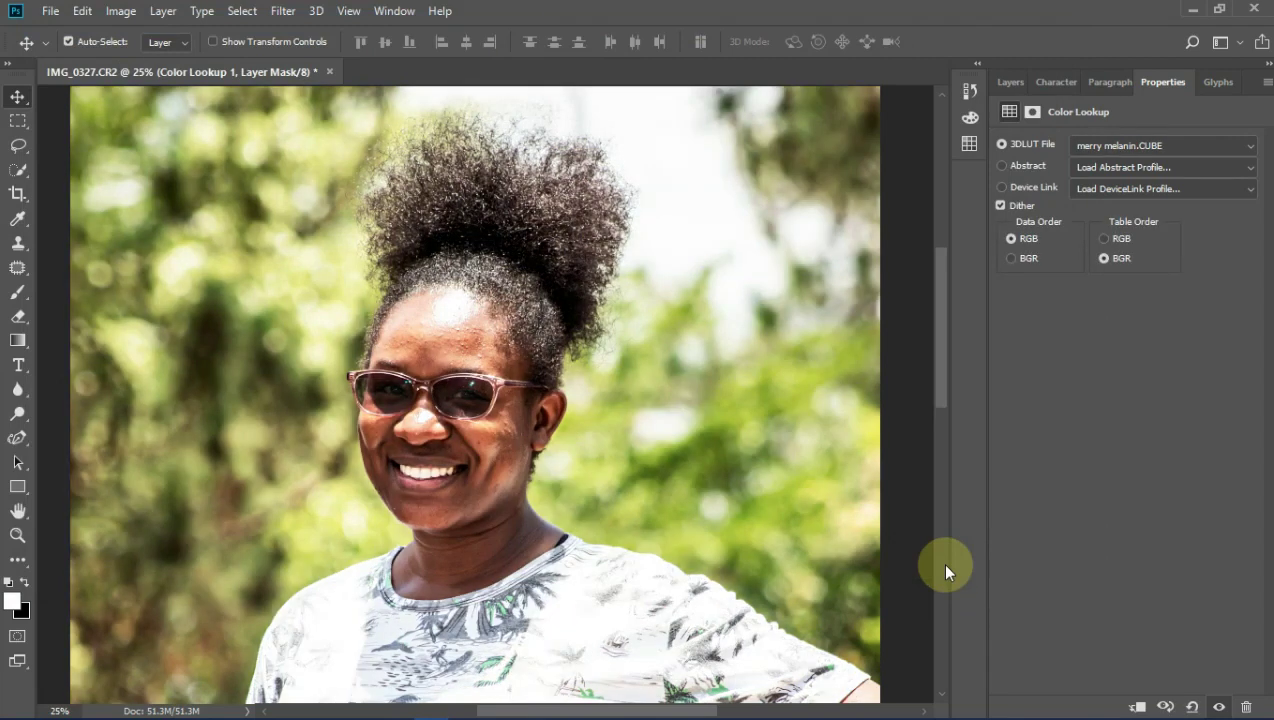
# Step: Hide and reshow the Color Lookup 1 layer to compare the graded portrait
pyautogui.click(1010, 82)
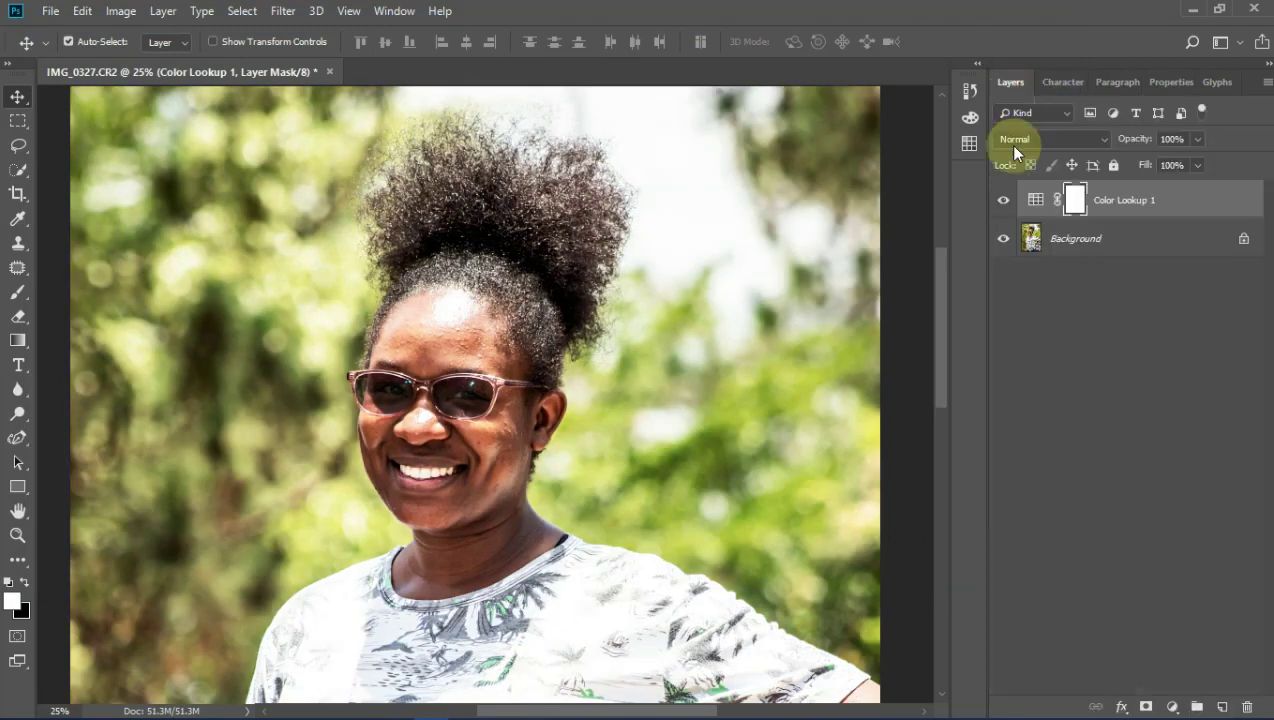
pyautogui.click(1004, 200)
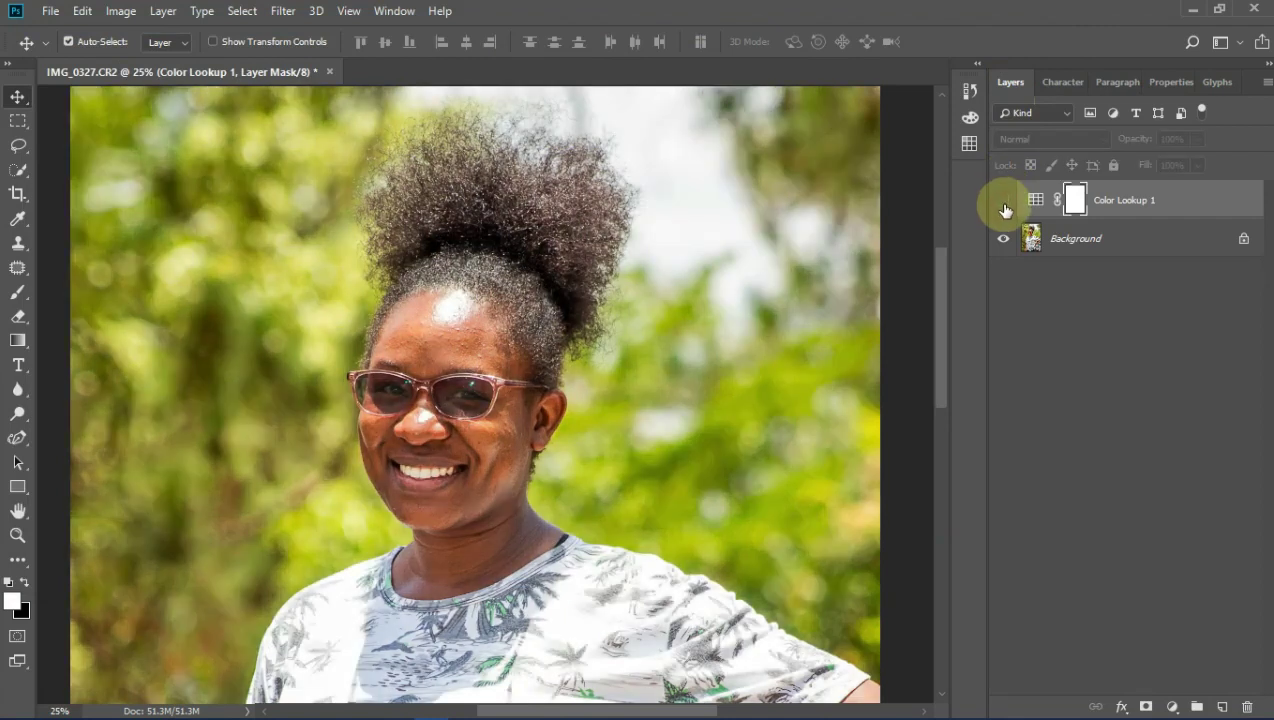
pyautogui.click(1004, 203)
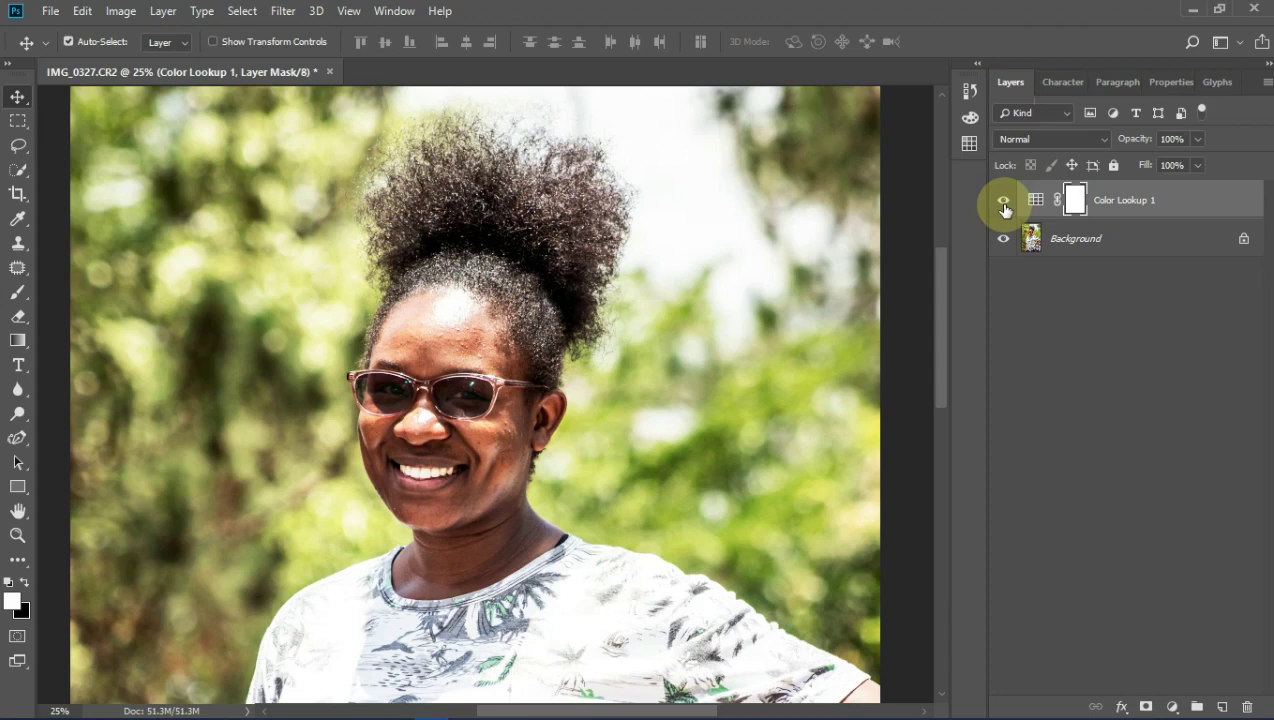
# Step: Switch the Color Lookup layer's 3D LUT to melanin spark.CUBE and review the LUT list
pyautogui.click(1171, 82)
pyautogui.click(1155, 147)
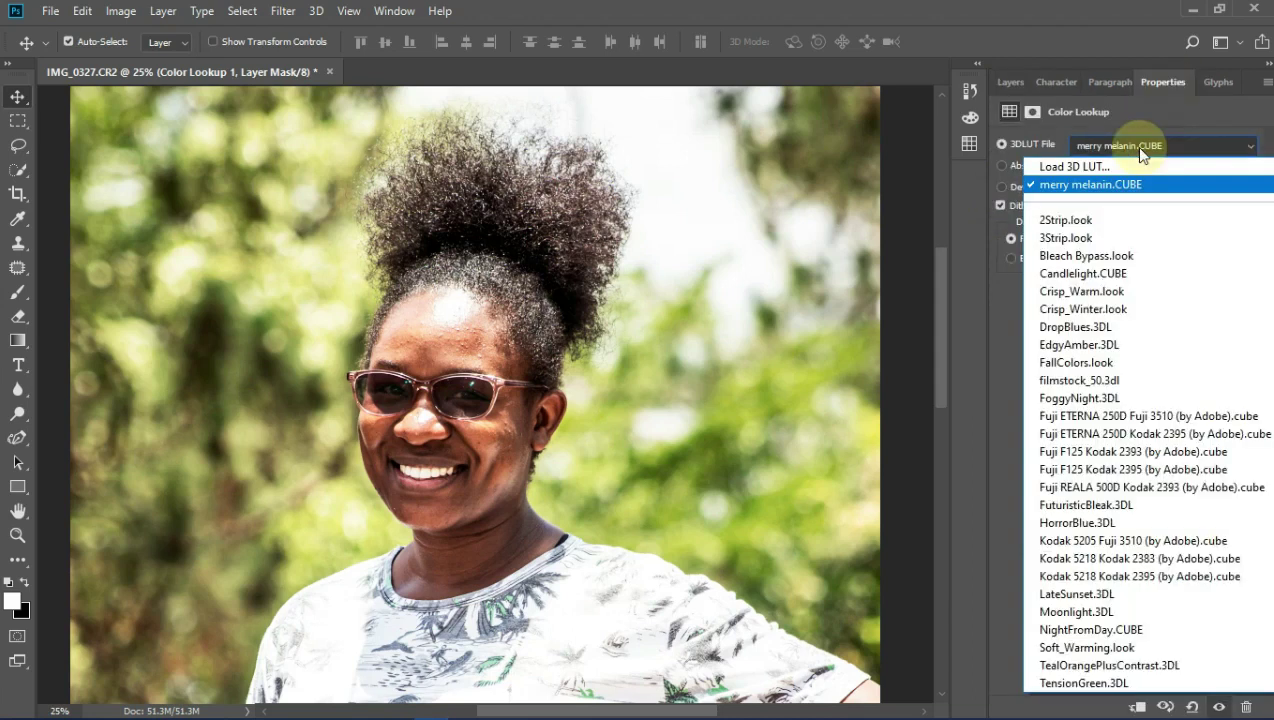
pyautogui.click(1088, 166)
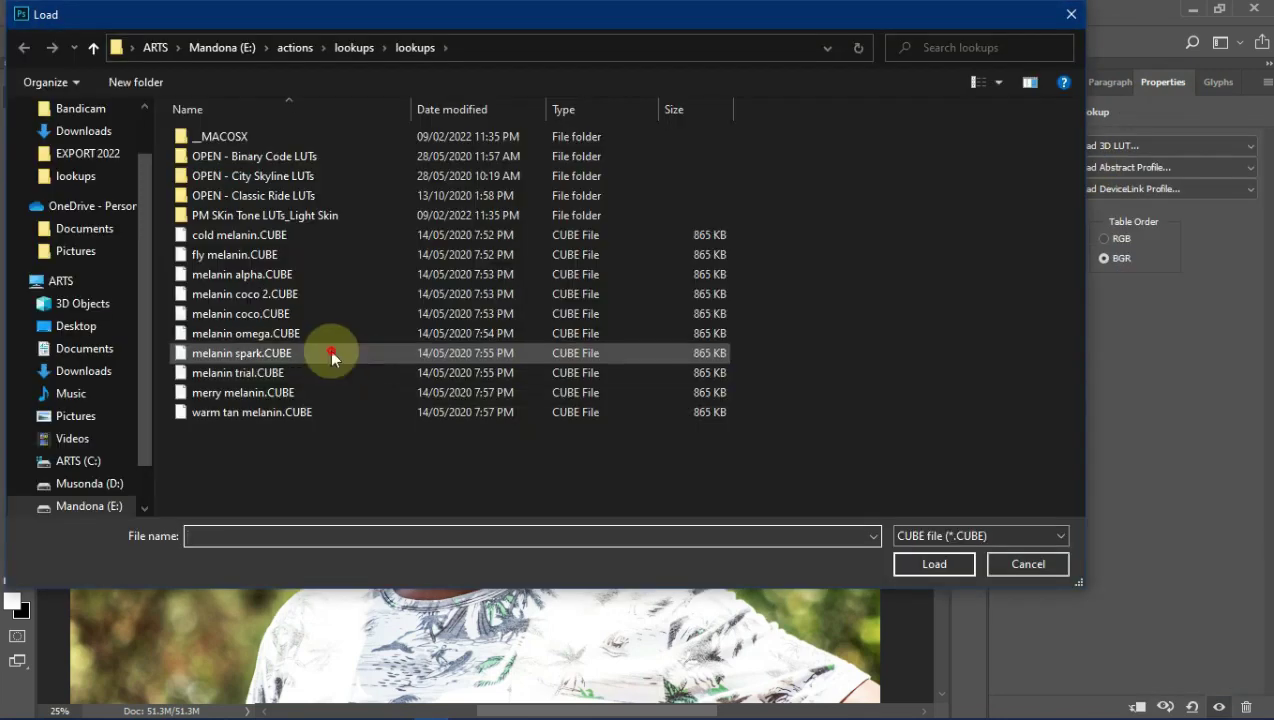
pyautogui.click(330, 352)
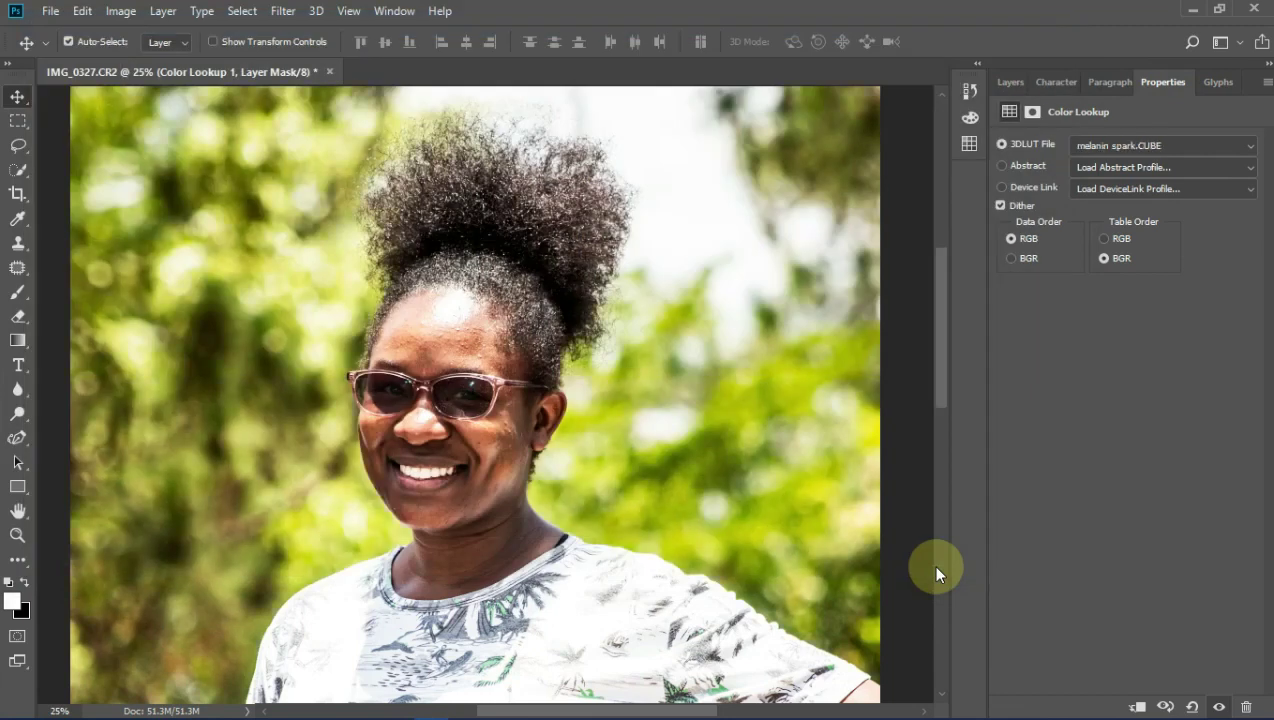
pyautogui.click(1008, 81)
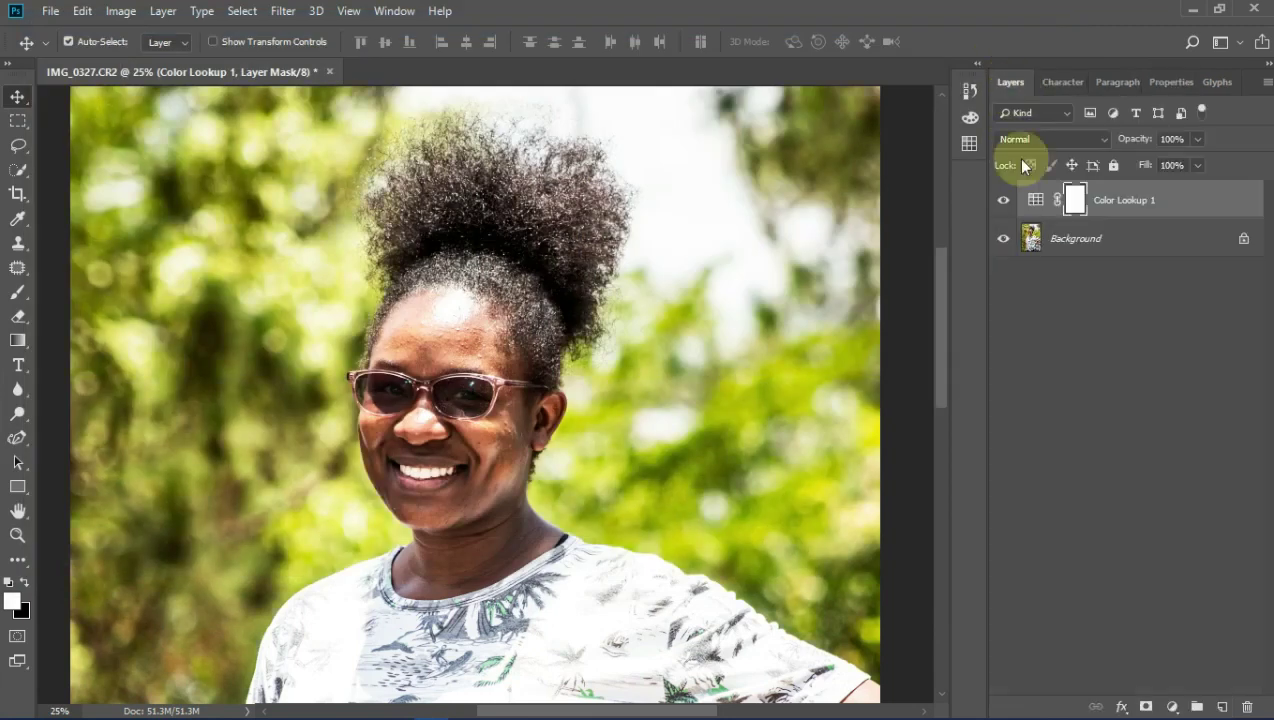
pyautogui.click(1173, 88)
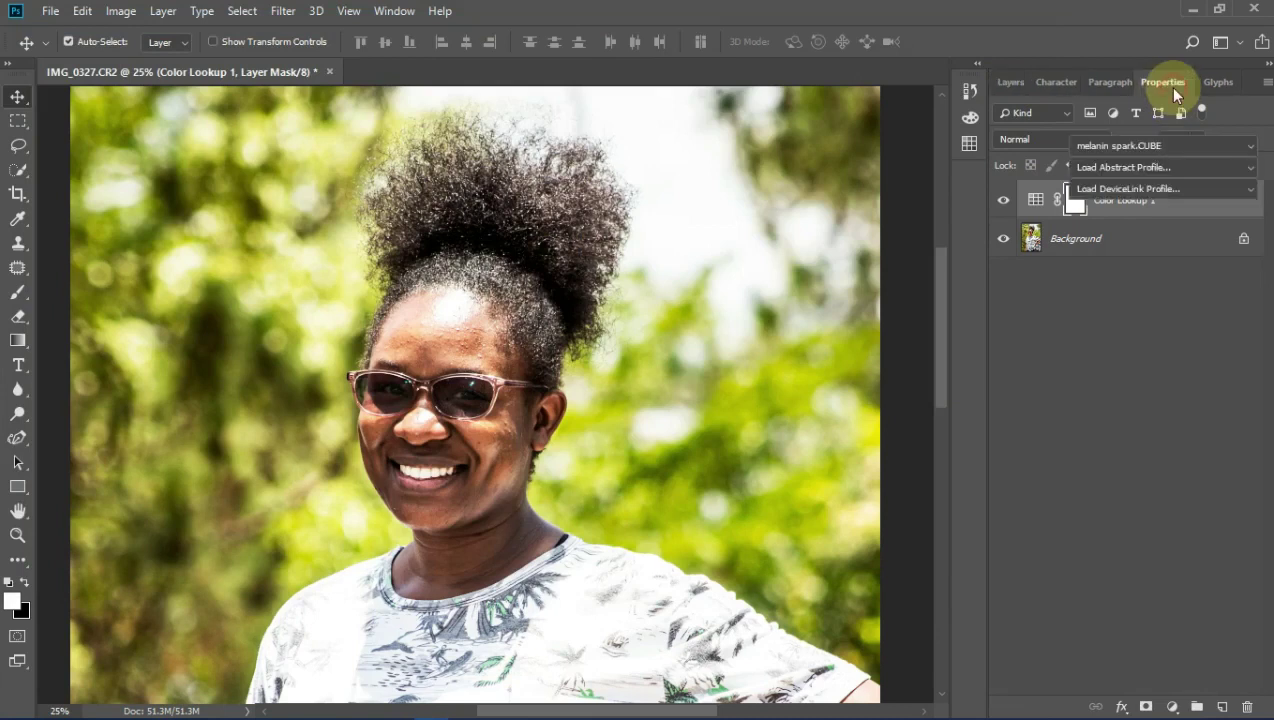
pyautogui.click(1155, 147)
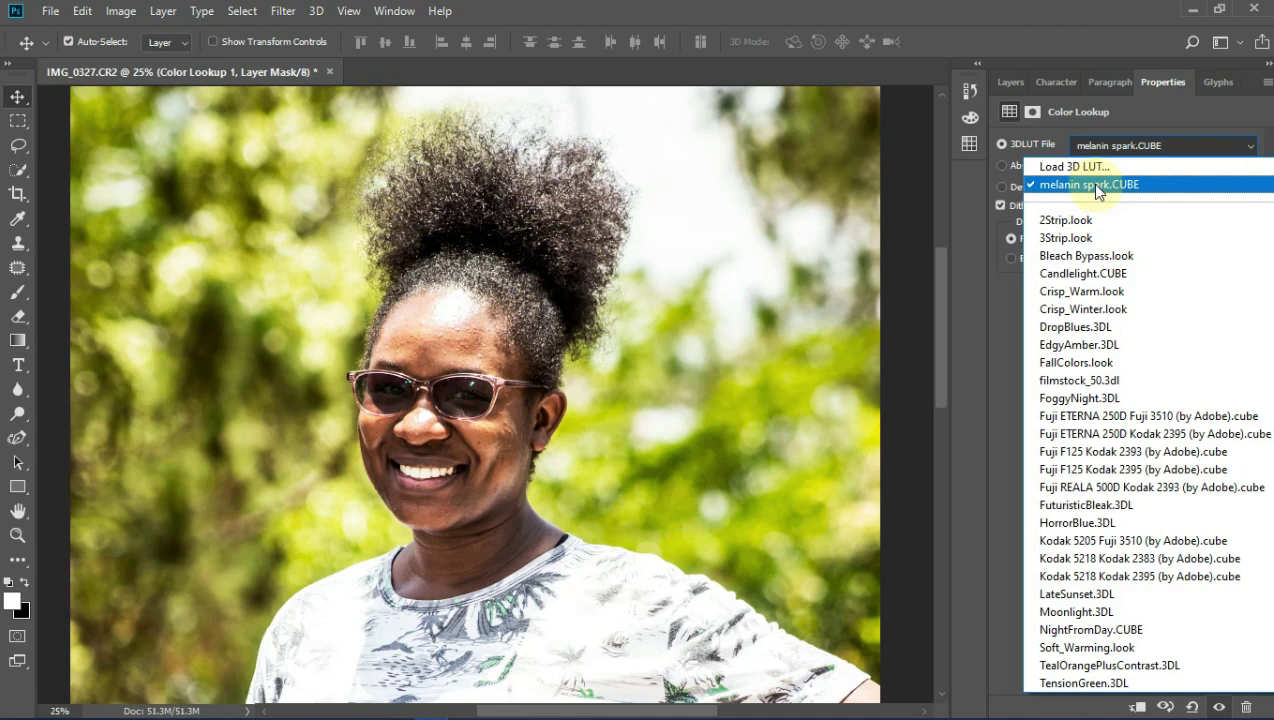
pyautogui.click(1010, 84)
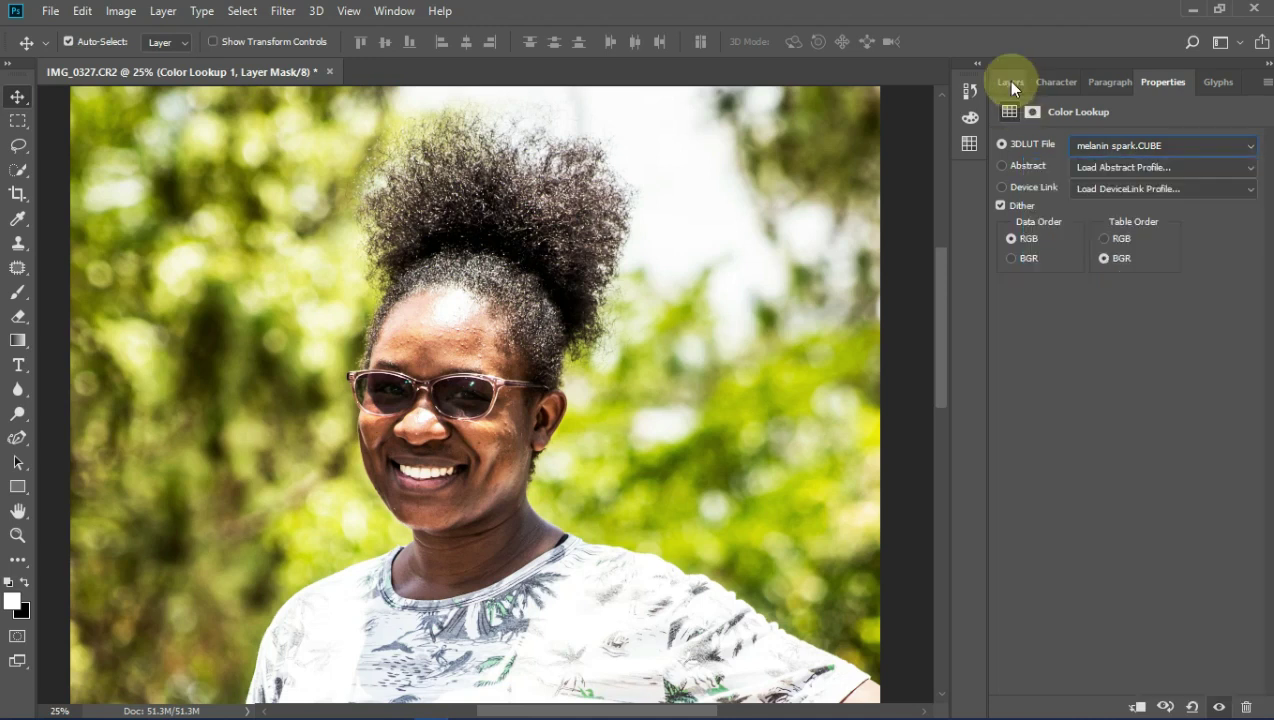
# Step: Drag Color Lookup 1 to the trash to delete it, then minimize Photoshop
pyautogui.click(1010, 84)
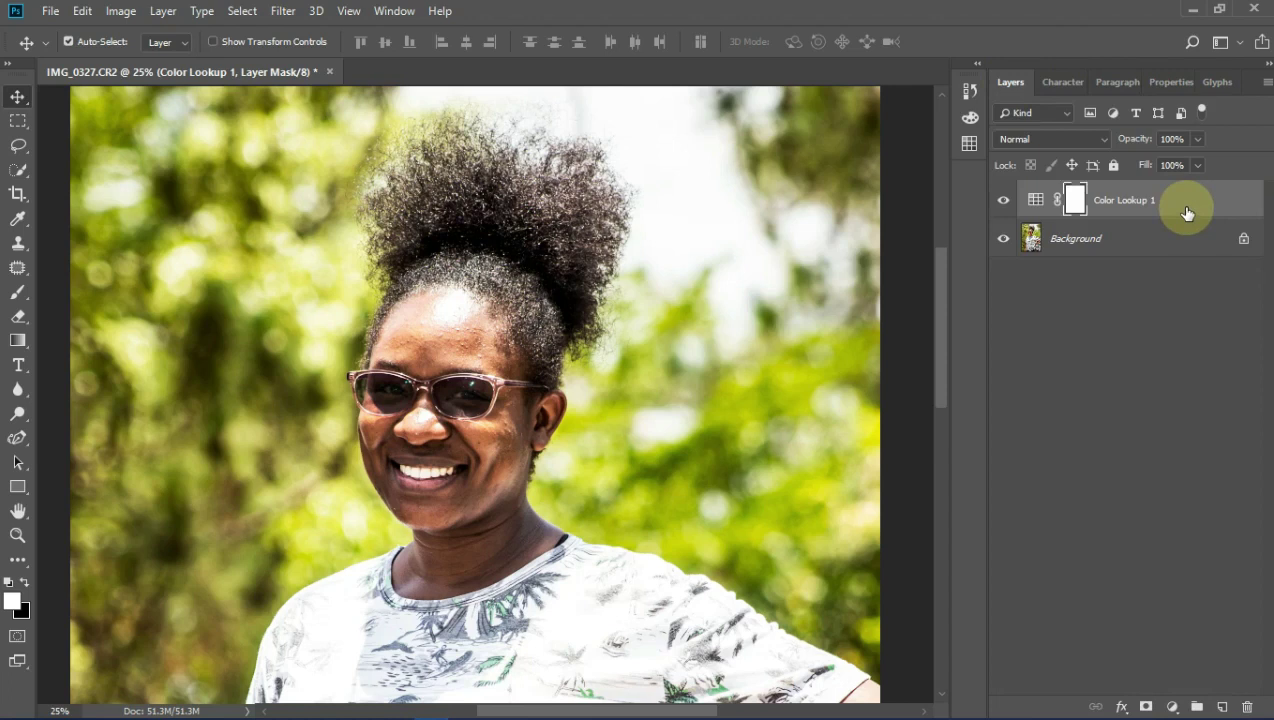
pyautogui.moveTo(1175, 205); pyautogui.dragTo(1247, 707)
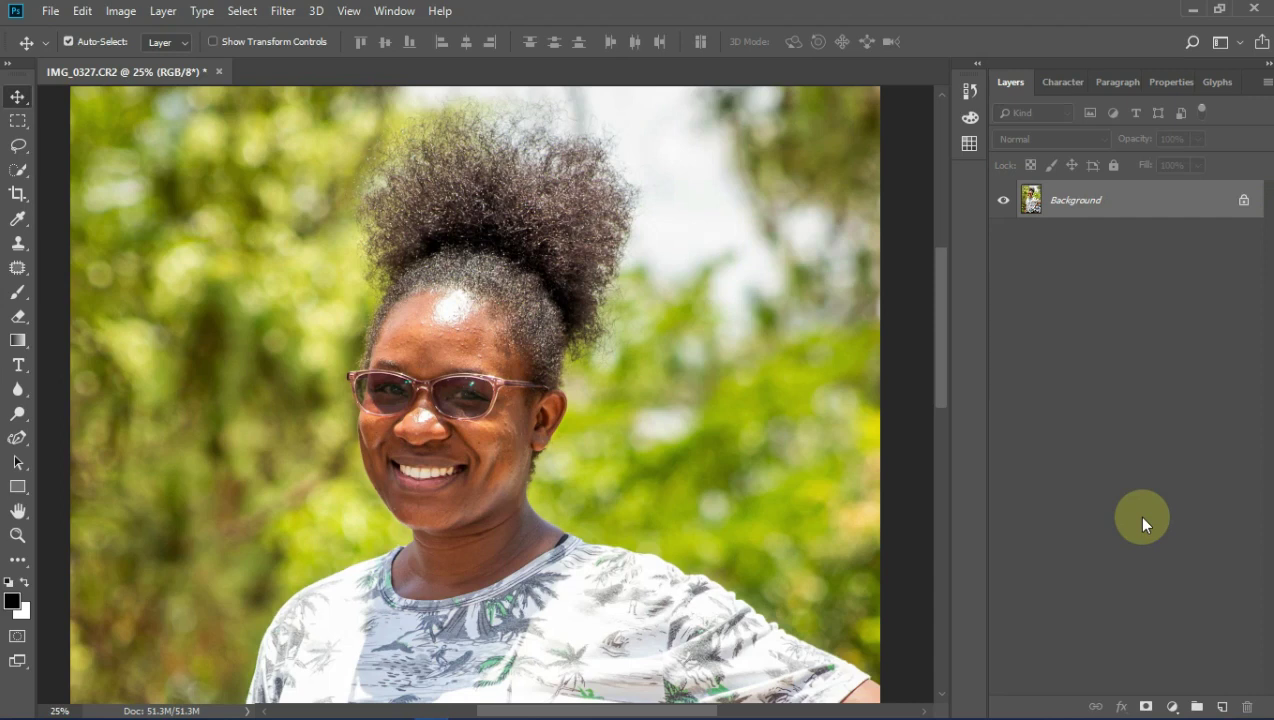
pyautogui.click(1193, 10)
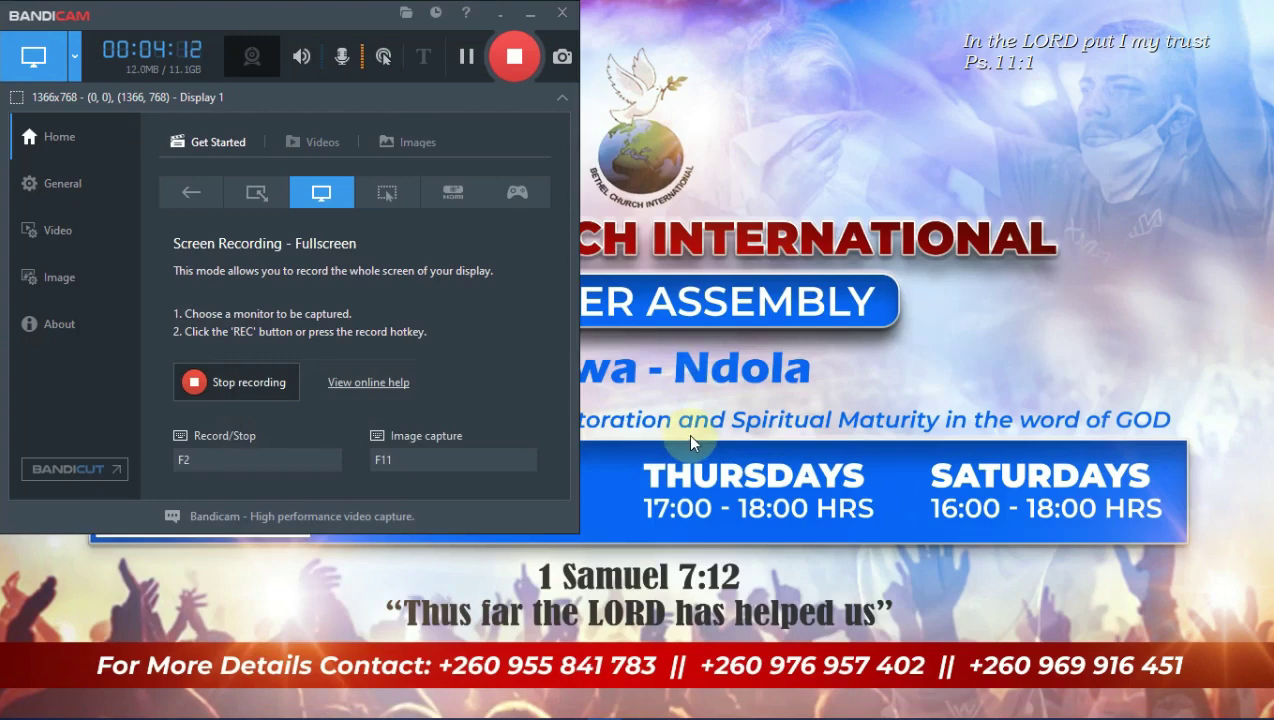
# Step: Open File Explorer on Quick access with Win+E
pyautogui.press('super+e')
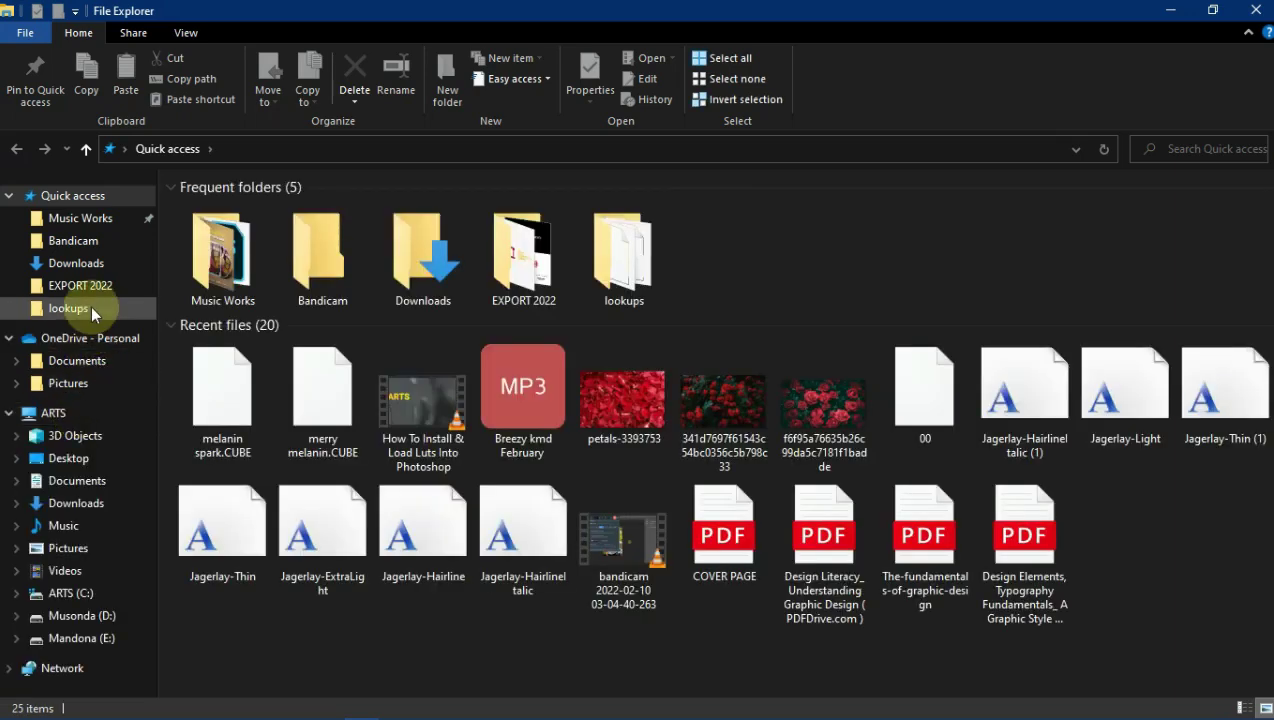
# Step: Copy the ten melanin .CUBE files from the lookups folder, then show the ARTS PC drives
pyautogui.click(91, 308)
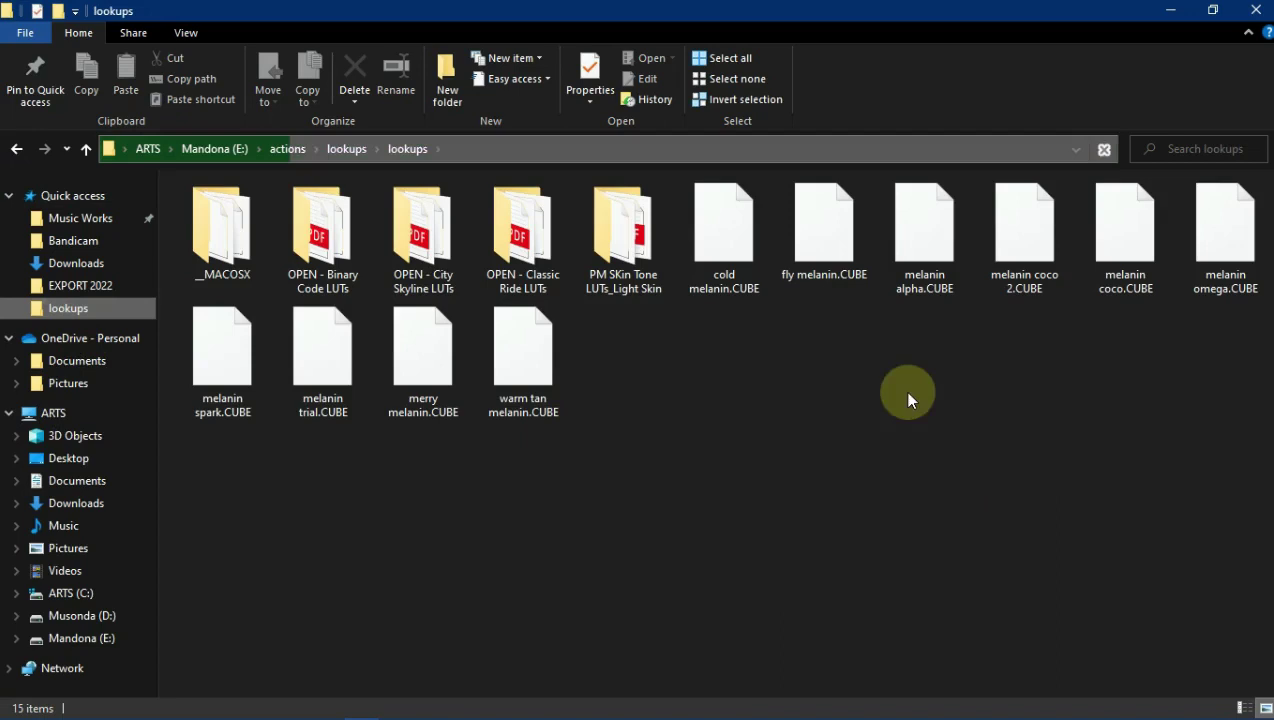
pyautogui.moveTo(1262, 349); pyautogui.dragTo(560, 390)
pyautogui.moveTo(327, 382); pyautogui.dragTo(193, 368)
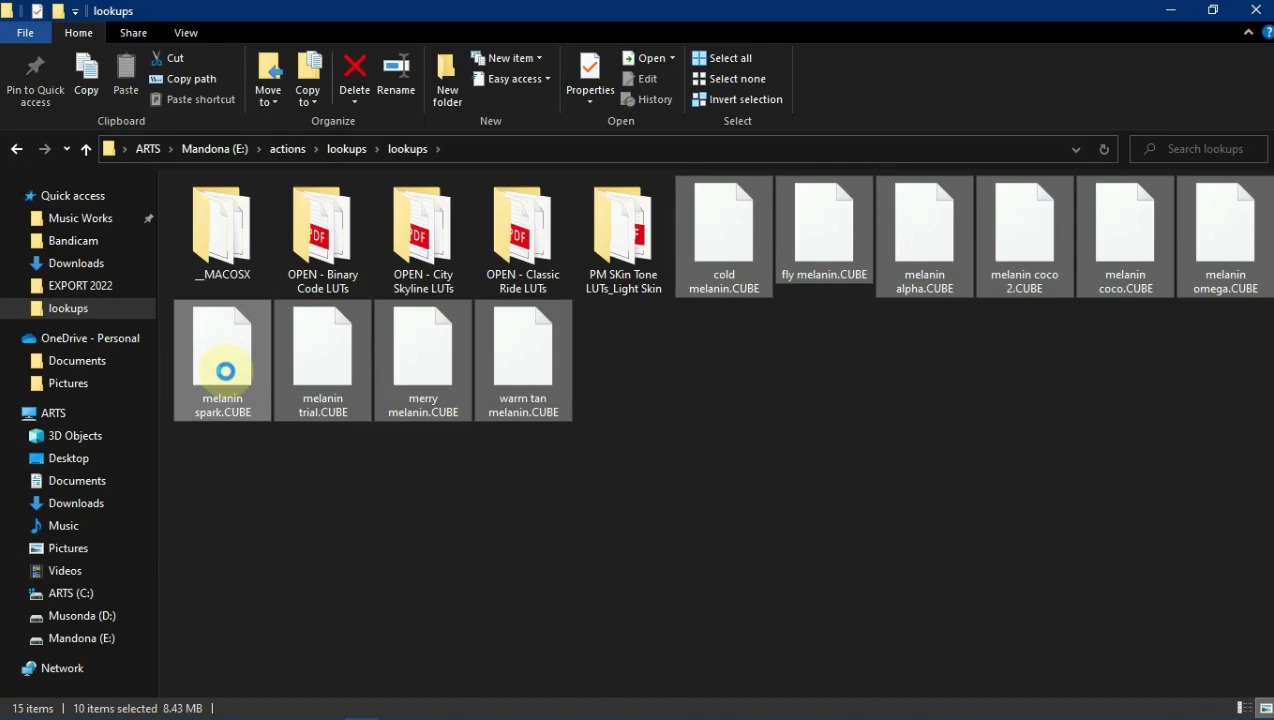
pyautogui.rightClick(225, 370)
pyautogui.click(320, 553)
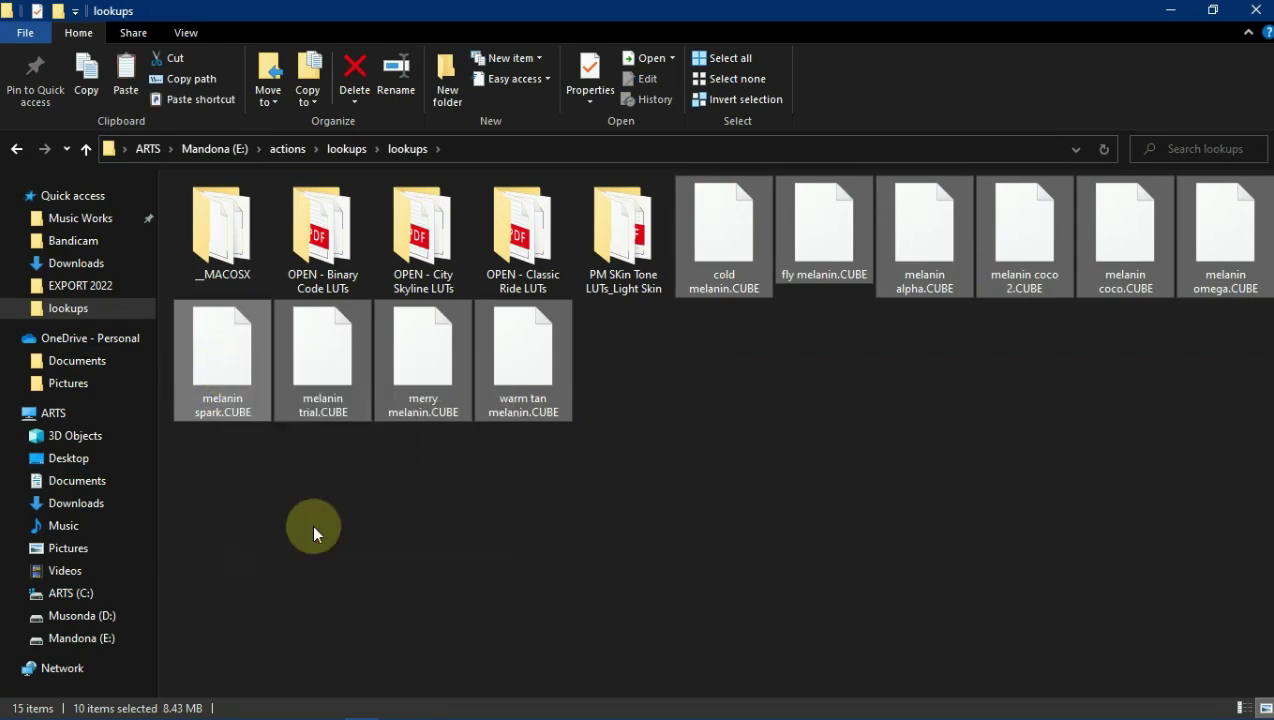
pyautogui.click(69, 414)
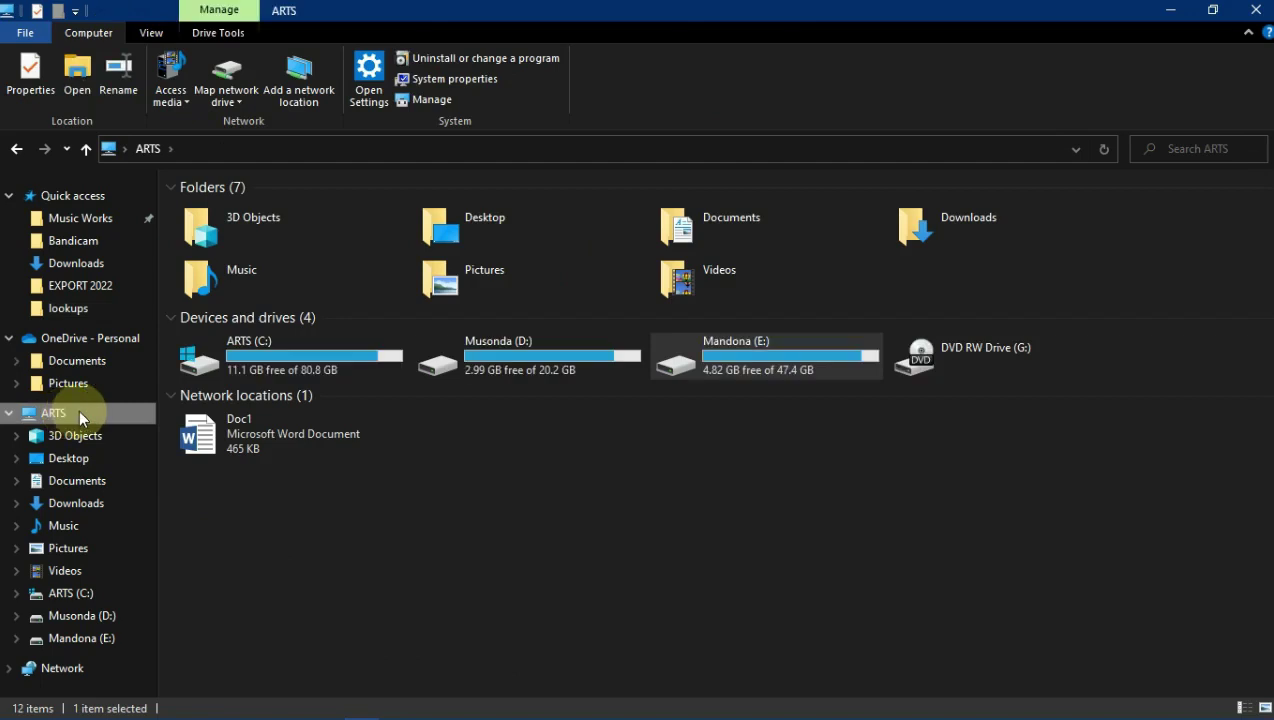
# Step: Navigate ARTS (C:) > Program Files > Adobe > Adobe Photoshop CC 2018 > Presets > 3DLUTs
pyautogui.click(260, 355)
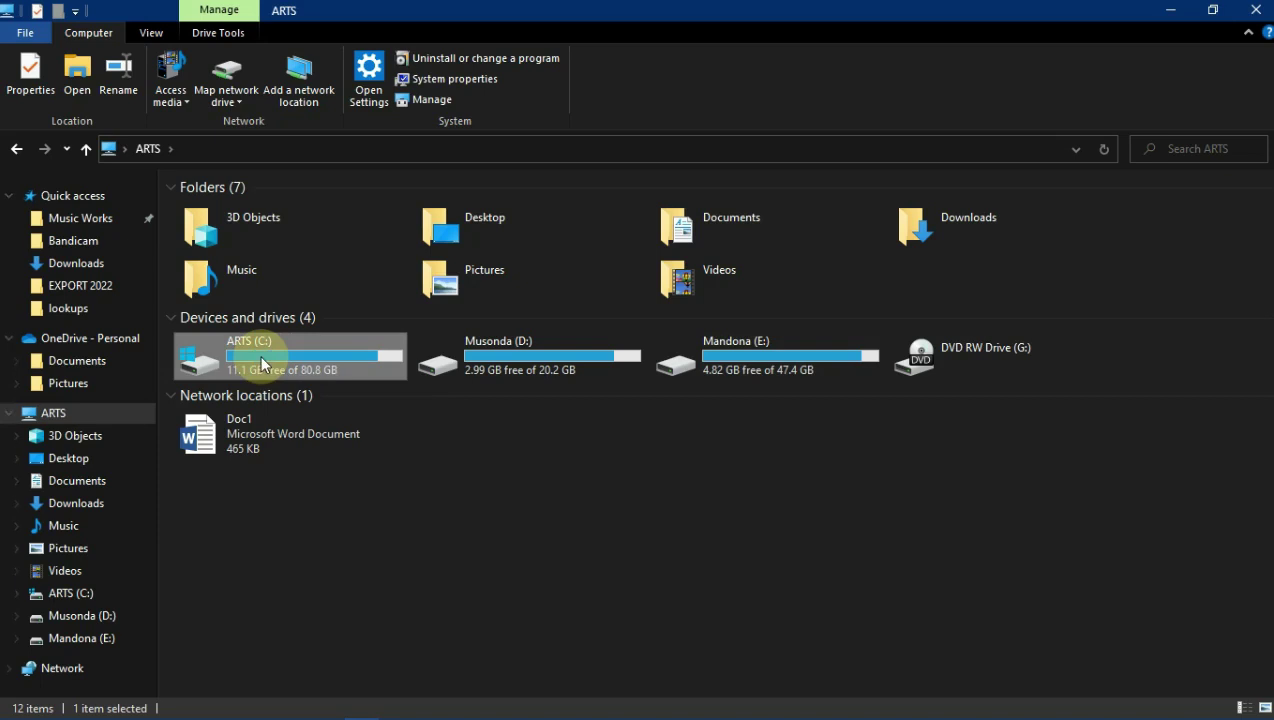
pyautogui.doubleClick(261, 360)
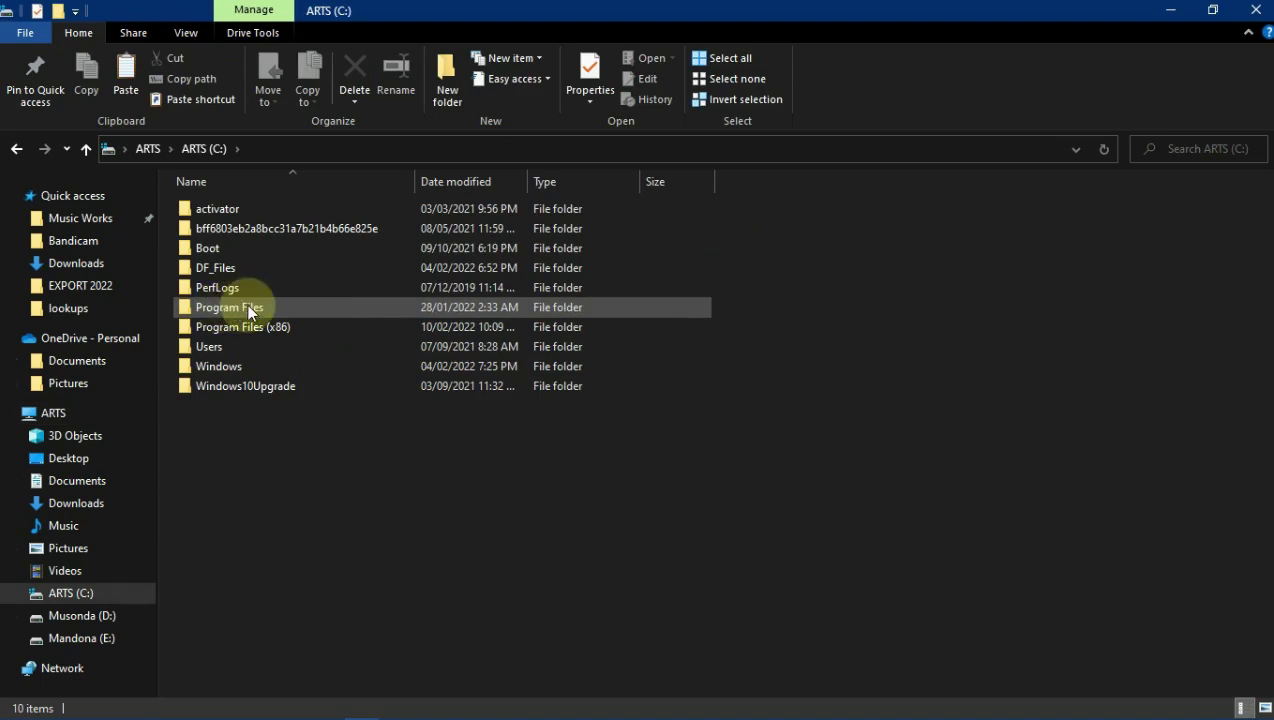
pyautogui.moveTo(253, 304)
pyautogui.doubleClick(251, 305)
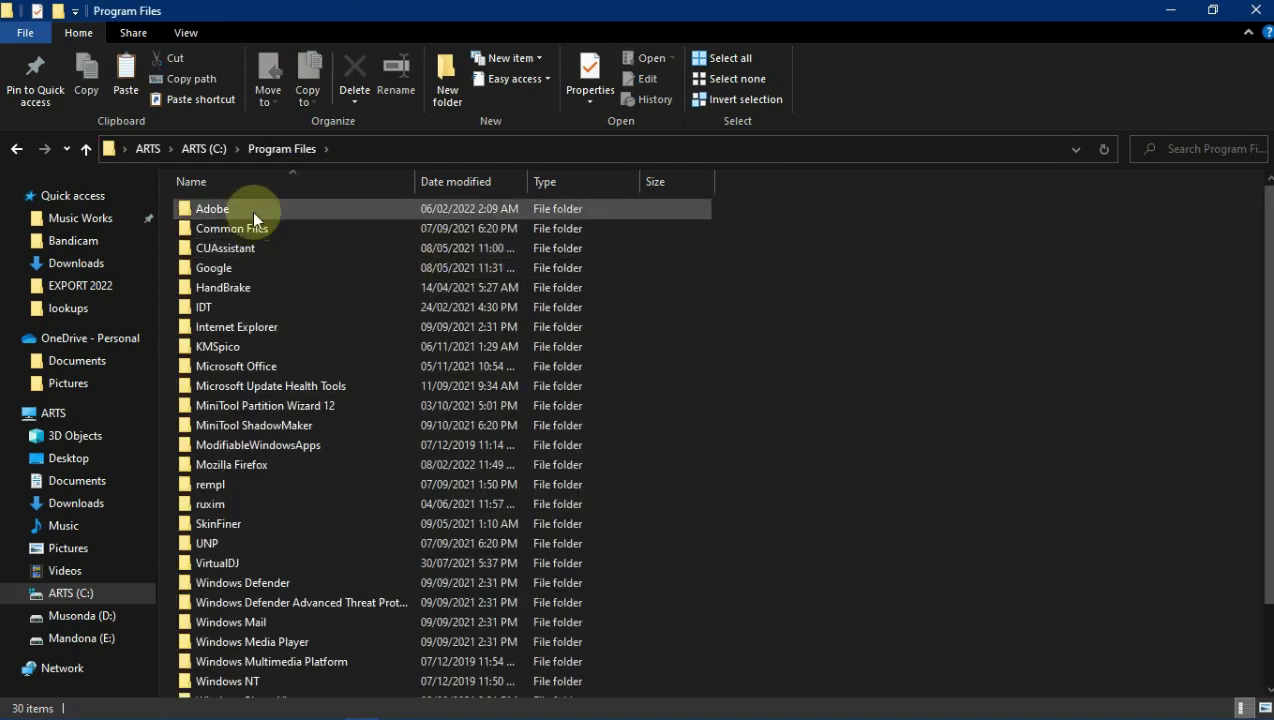
pyautogui.click(244, 211)
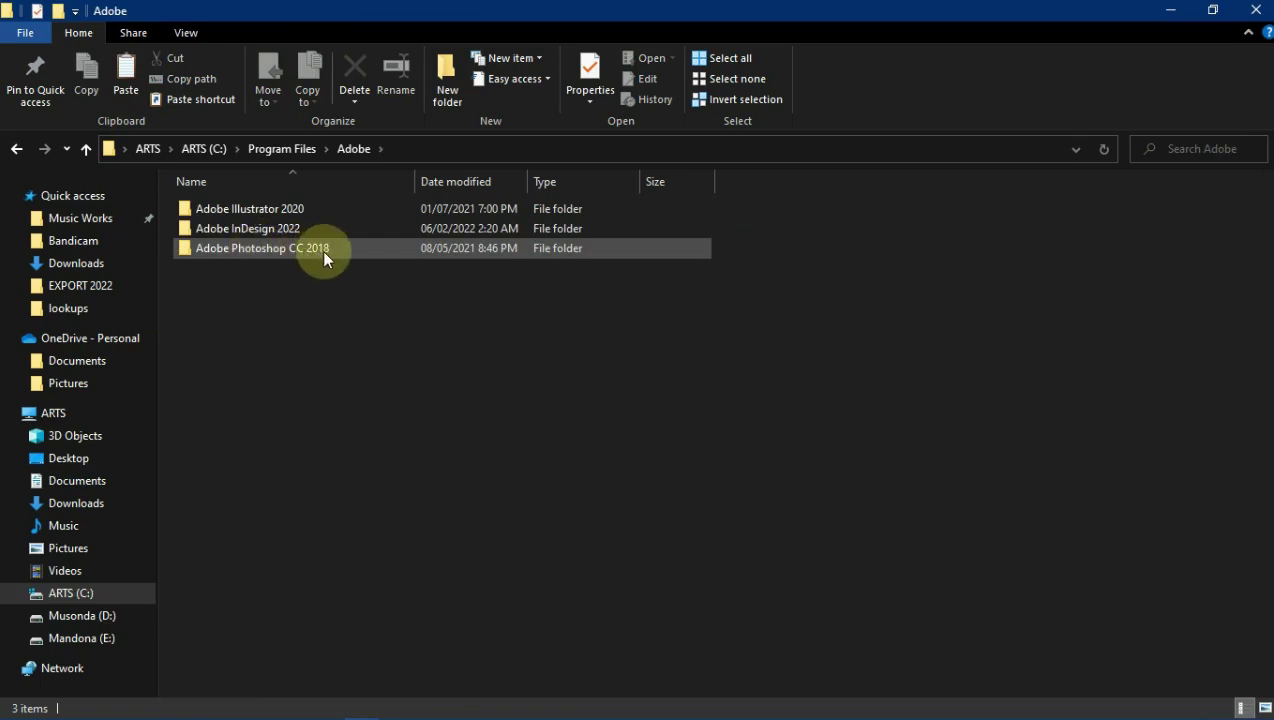
pyautogui.moveTo(323, 253)
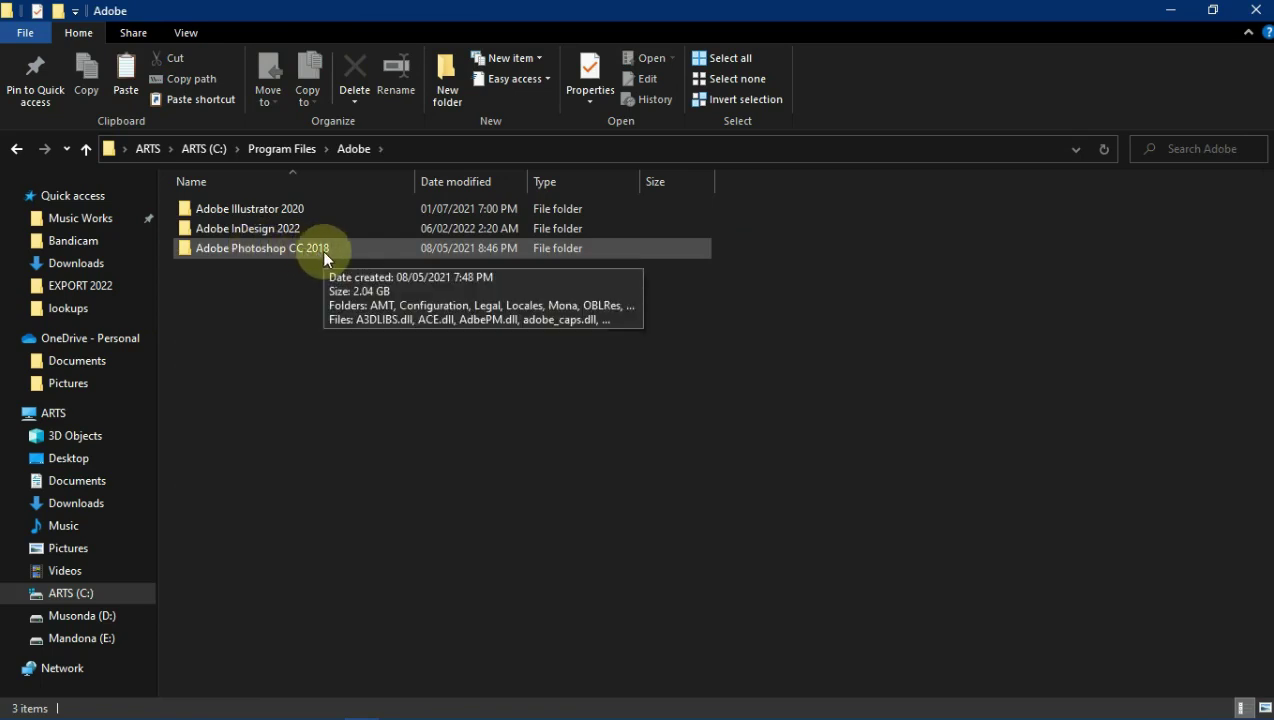
pyautogui.doubleClick(258, 247)
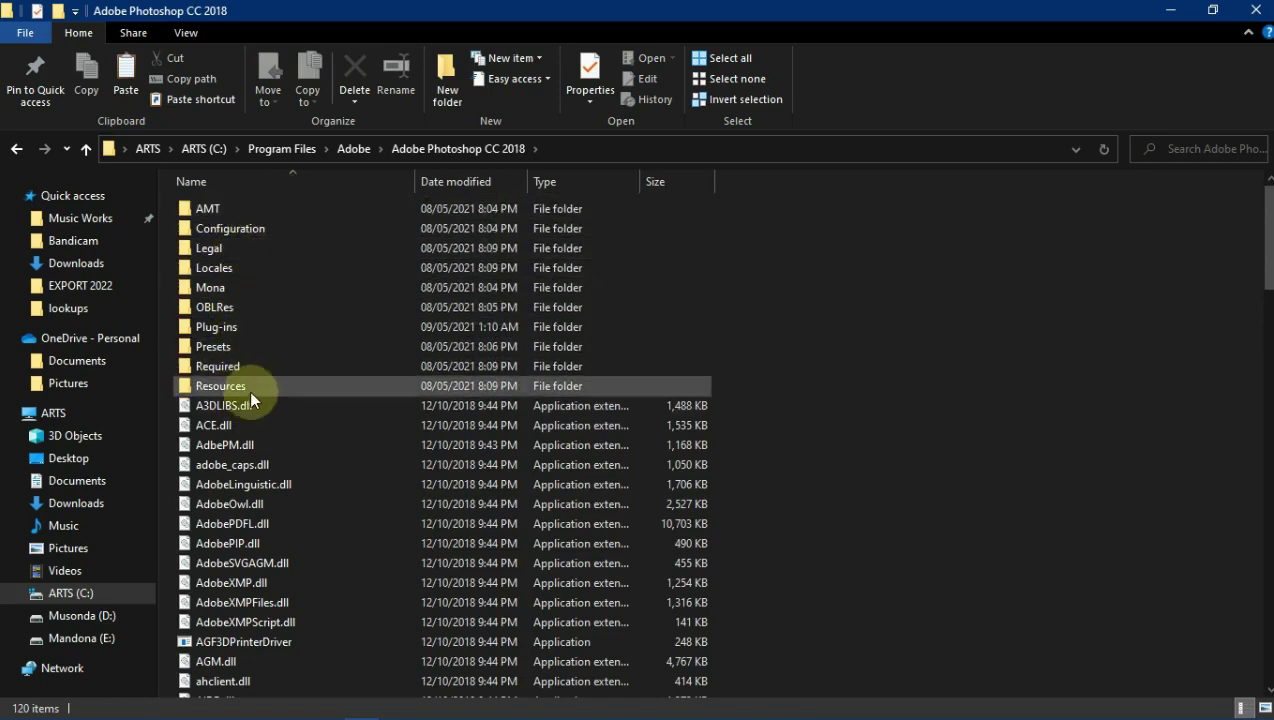
pyautogui.doubleClick(219, 341)
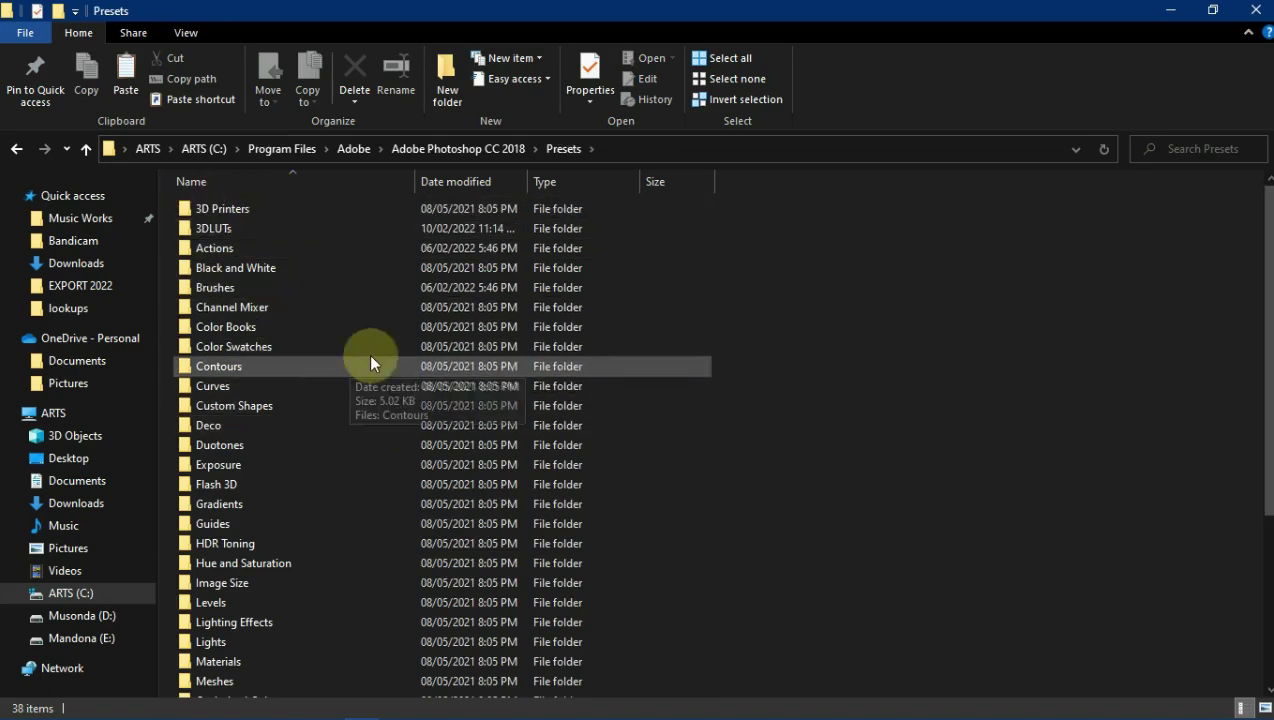
pyautogui.doubleClick(199, 226)
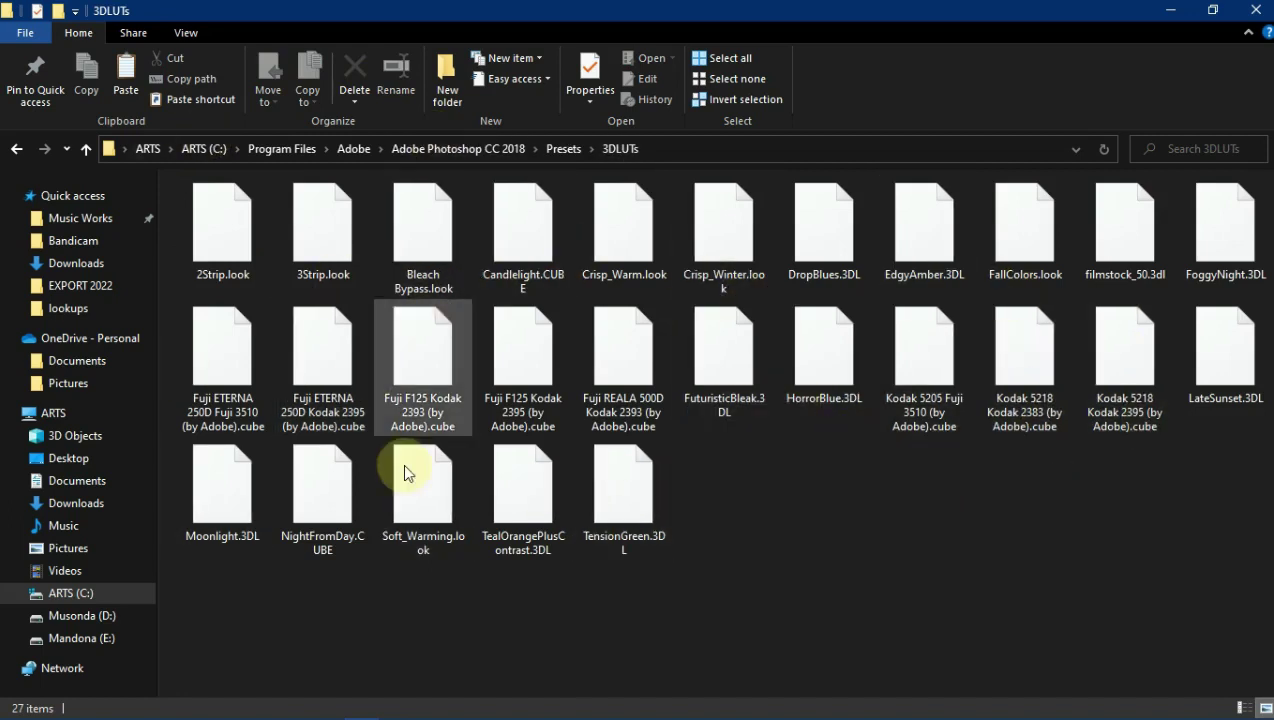
# Step: Paste the ten .CUBE files into 3DLUTs, granting administrator access for all, then return to Photoshop
pyautogui.rightClick(857, 518)
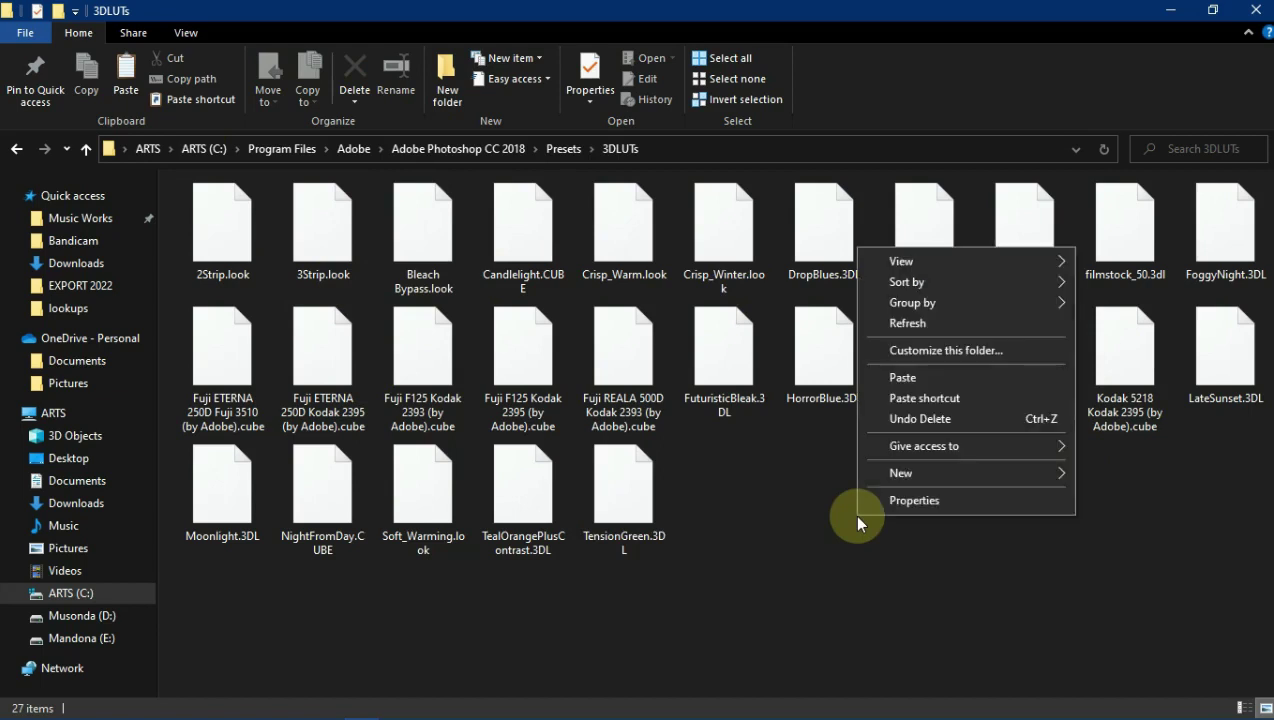
pyautogui.click(918, 377)
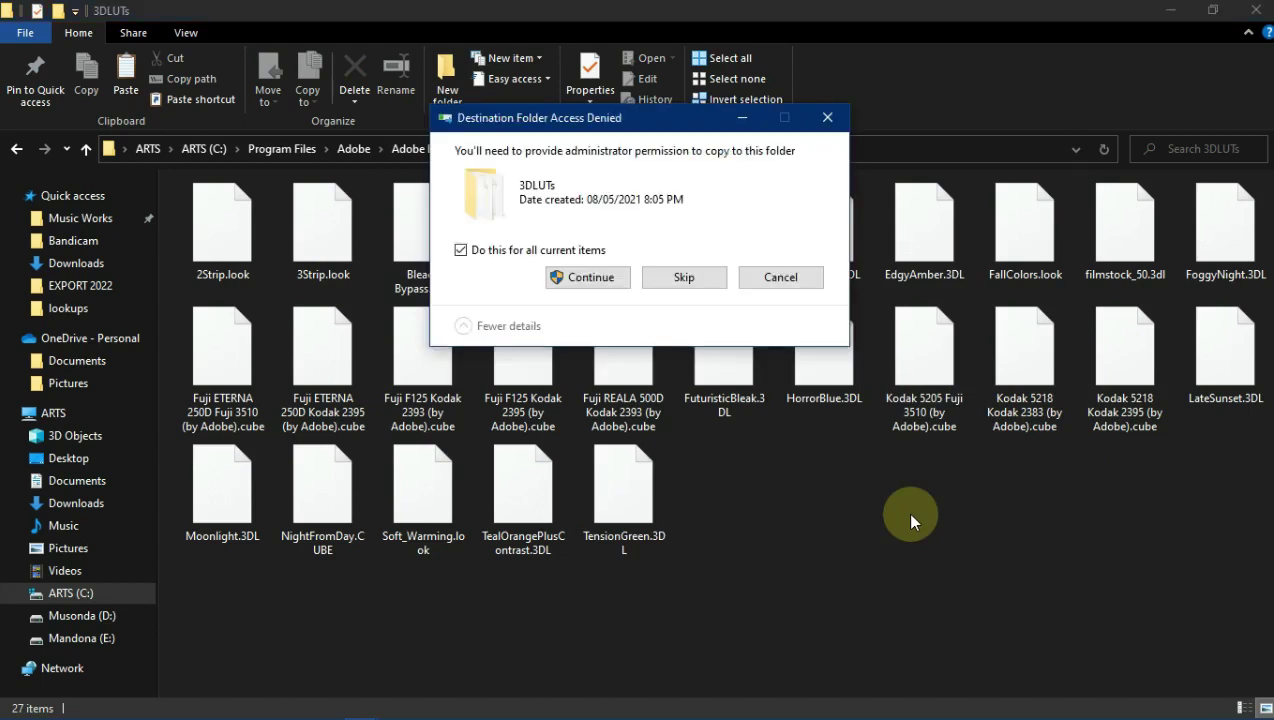
pyautogui.click(480, 250)
pyautogui.click(470, 250)
pyautogui.click(588, 283)
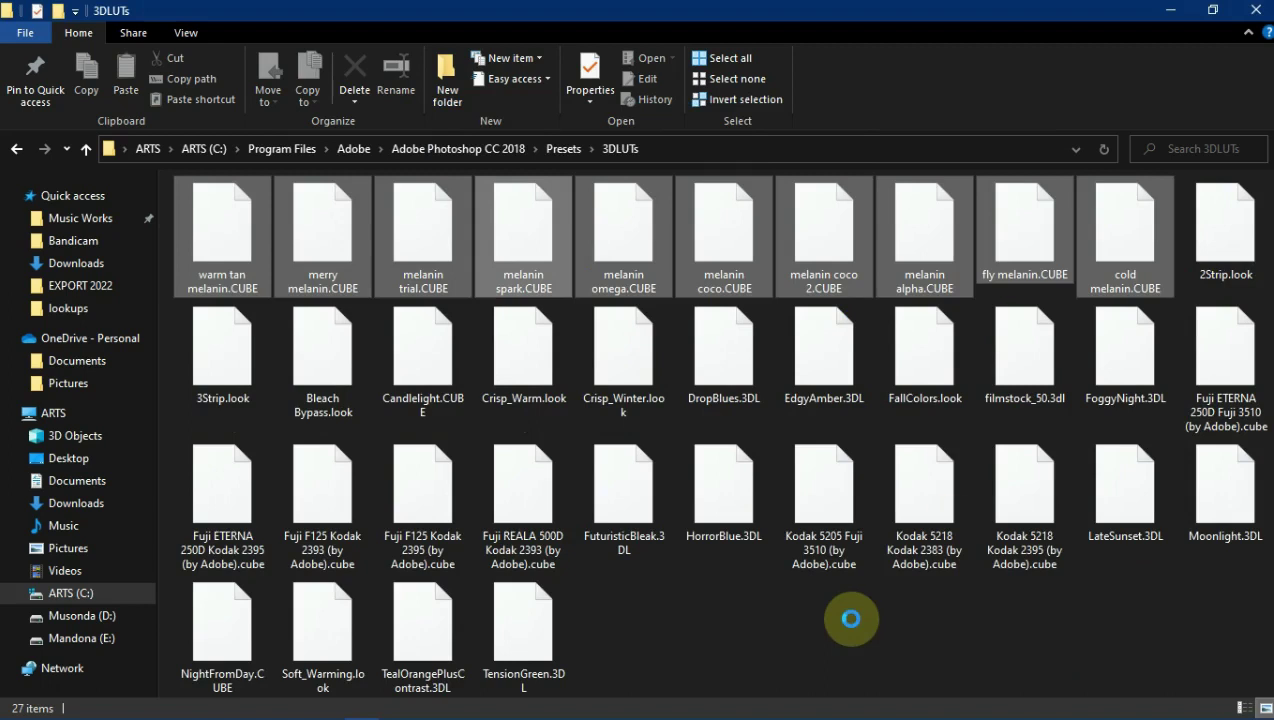
pyautogui.click(1262, 9)
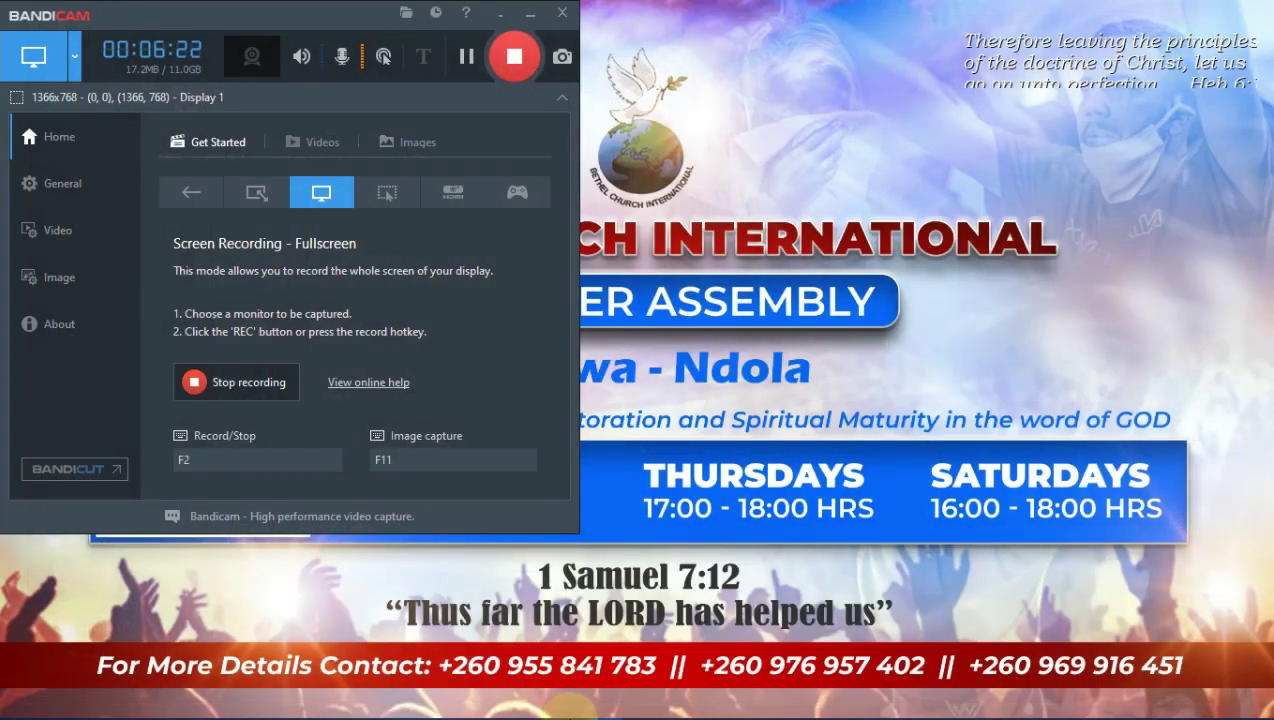
pyautogui.click(431, 706)
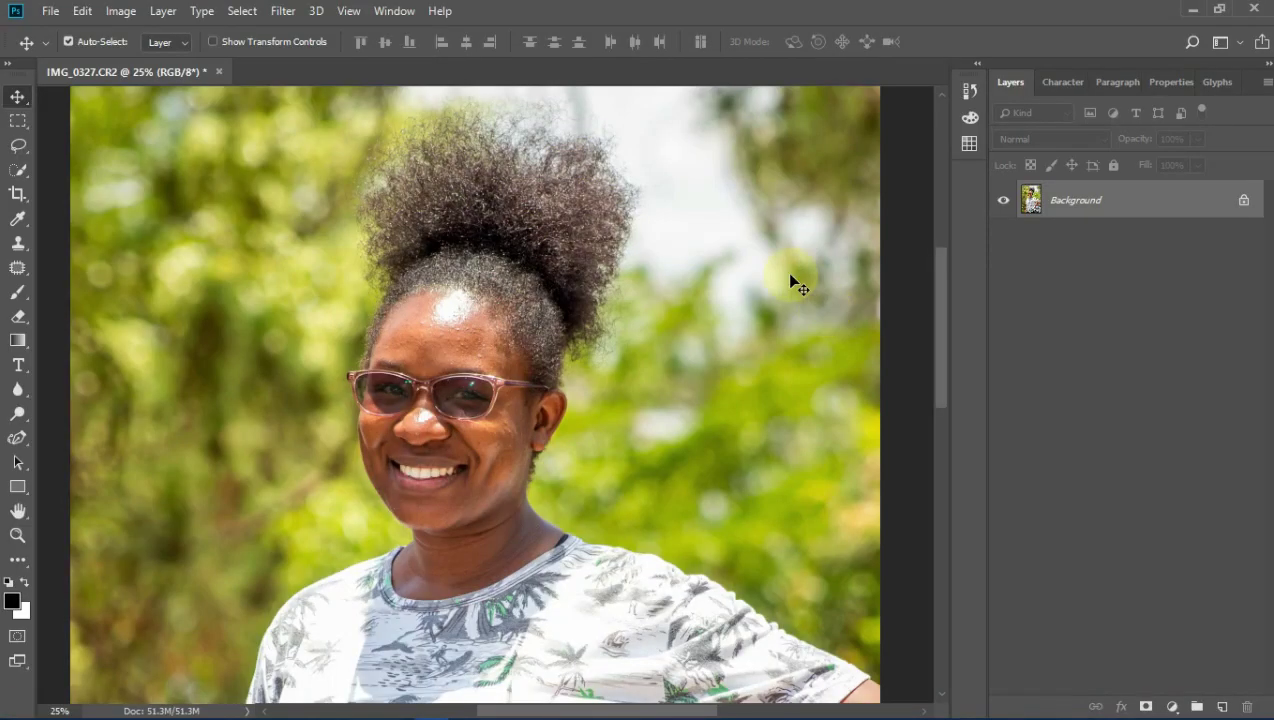
# Step: Add a new Color Lookup 1 layer without choosing a LUT, then close IMG_0327.CR2
pyautogui.click(1174, 707)
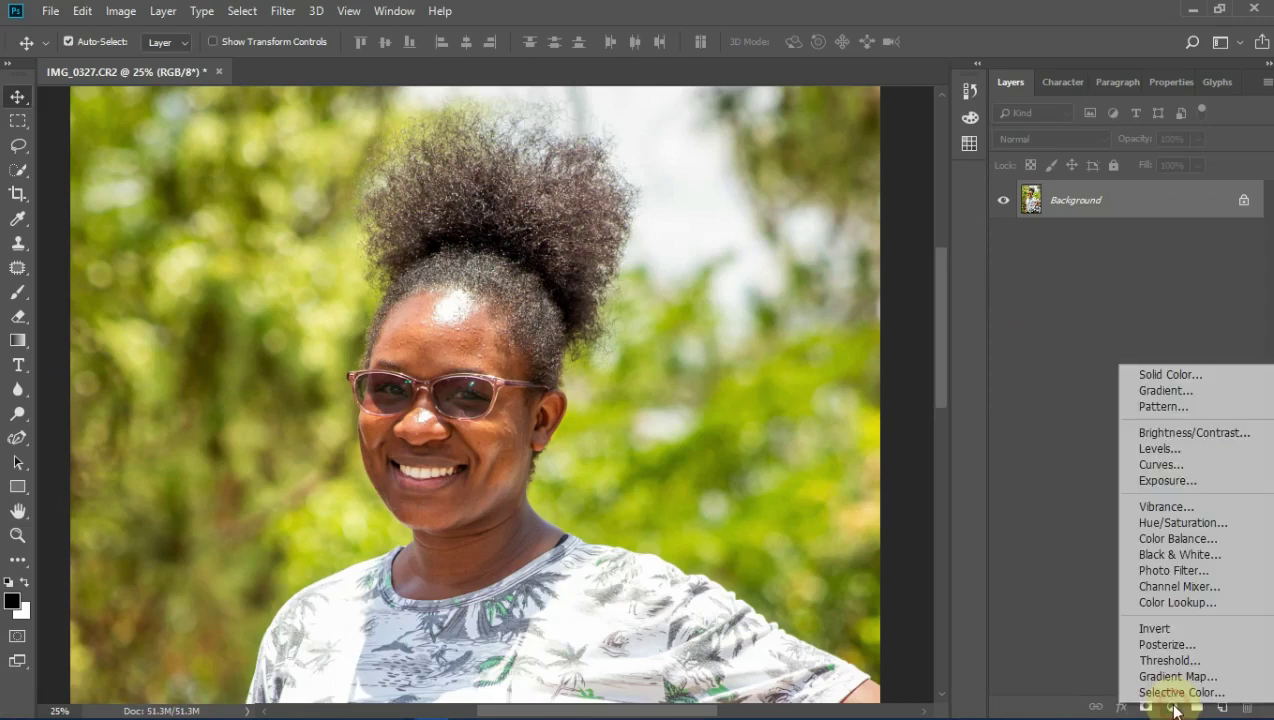
pyautogui.click(1178, 604)
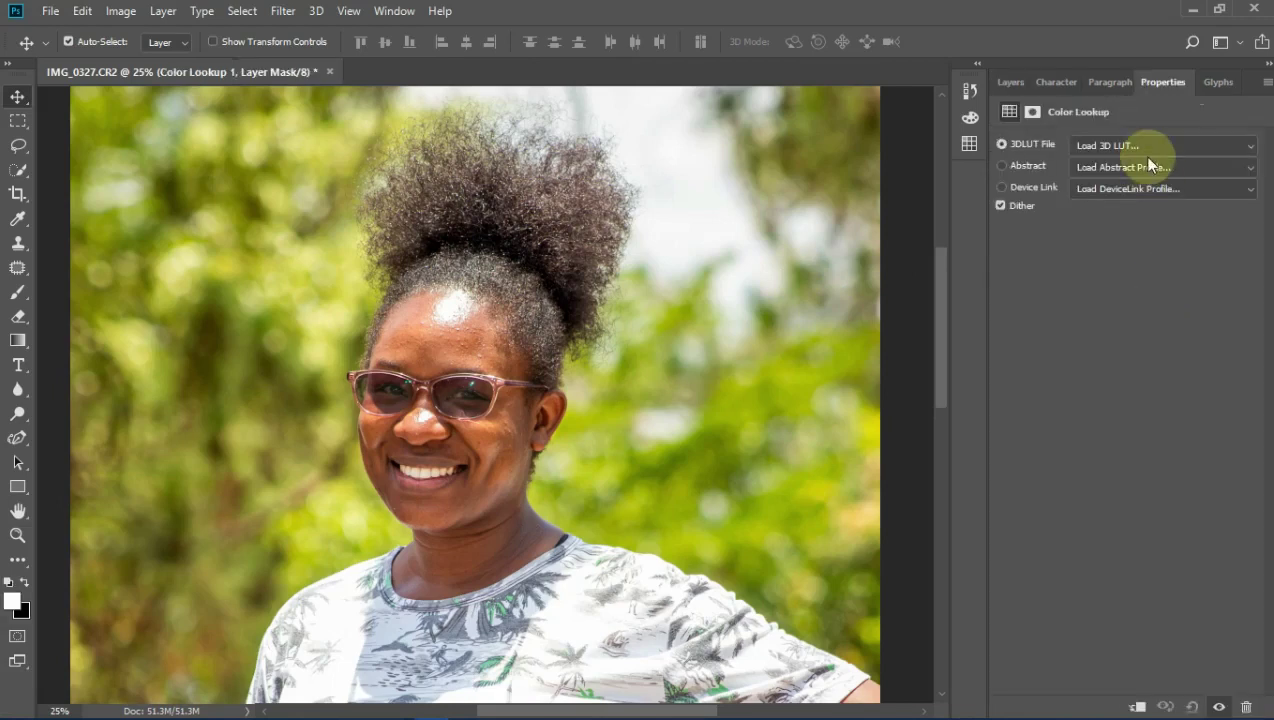
pyautogui.click(1143, 147)
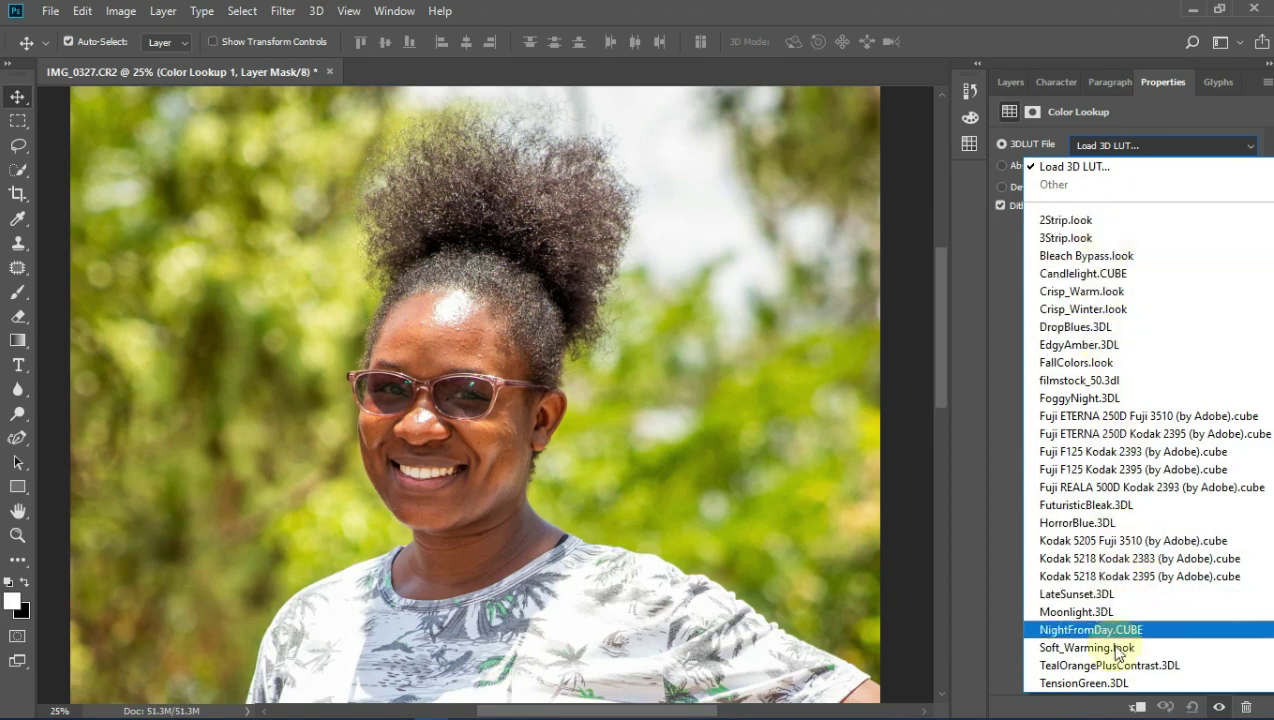
pyautogui.click(966, 309)
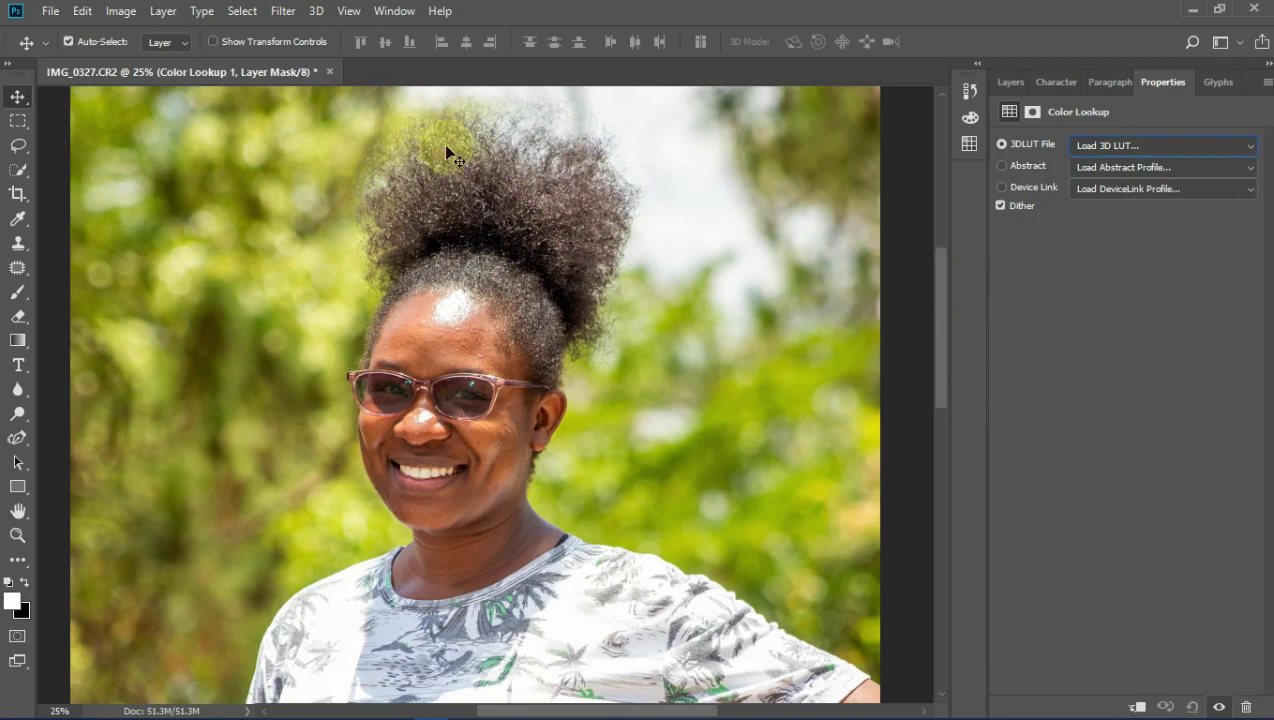
pyautogui.click(330, 72)
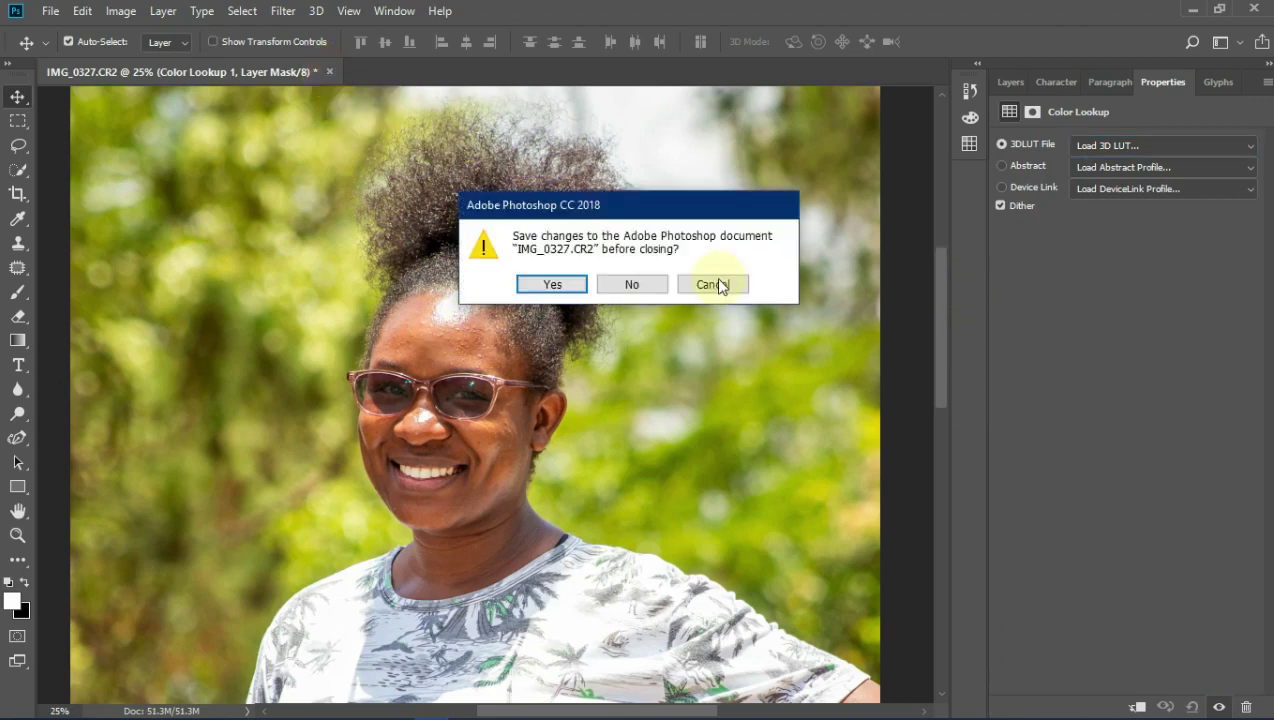
# Step: Discard changes to IMG_0327.CR2 and exit Photoshop
pyautogui.click(634, 285)
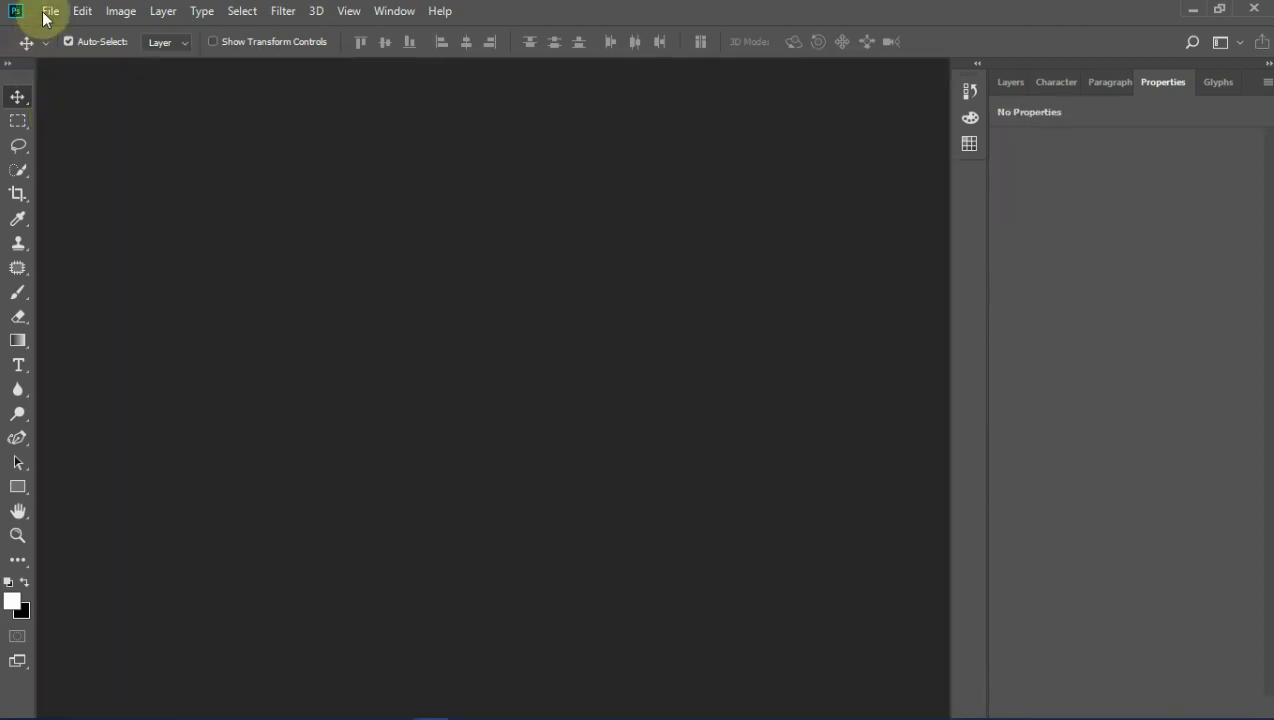
pyautogui.click(50, 12)
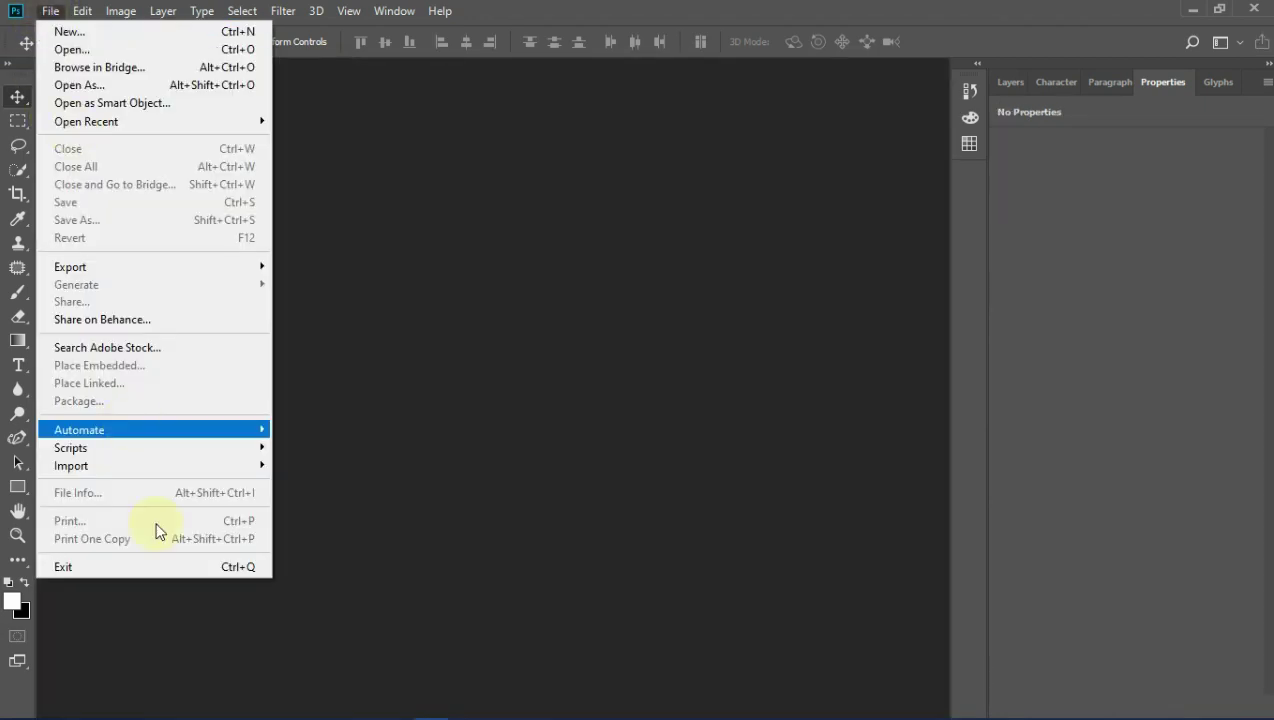
pyautogui.click(162, 567)
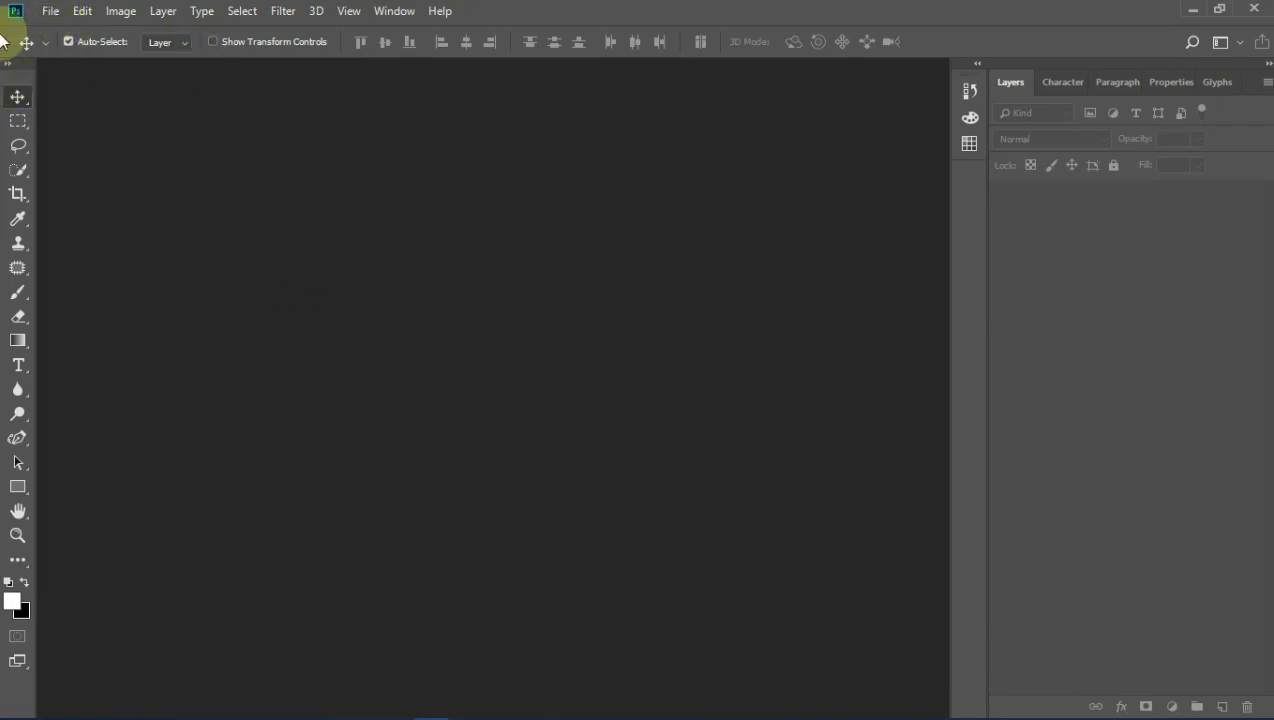
# Step: Reopen IMG_0327.jpg from File > Open Recent
pyautogui.click(51, 19)
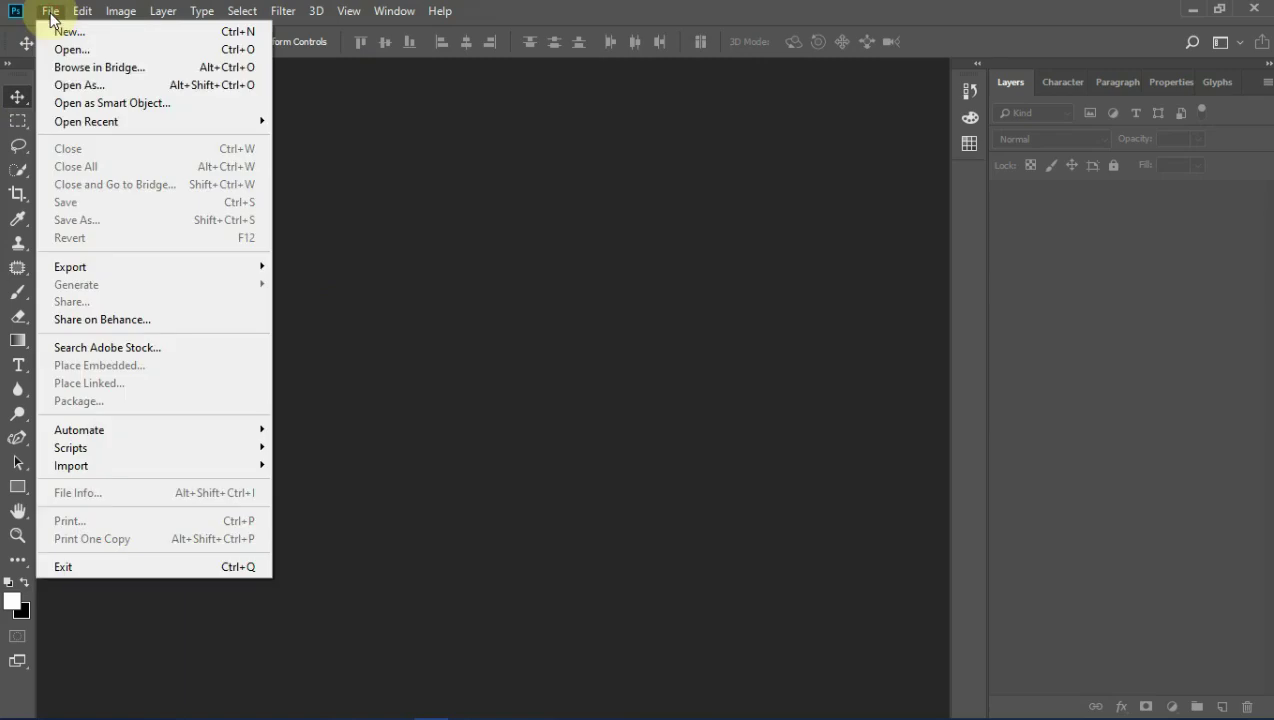
pyautogui.moveTo(163, 118)
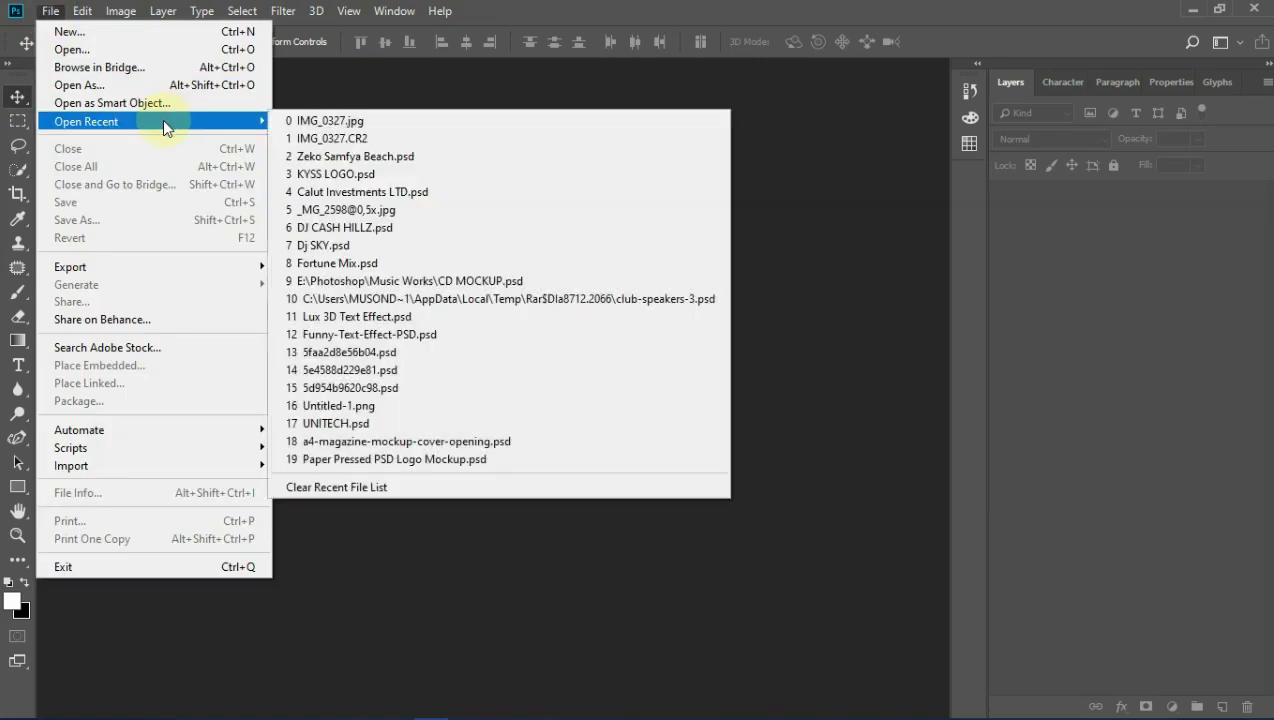
pyautogui.click(362, 120)
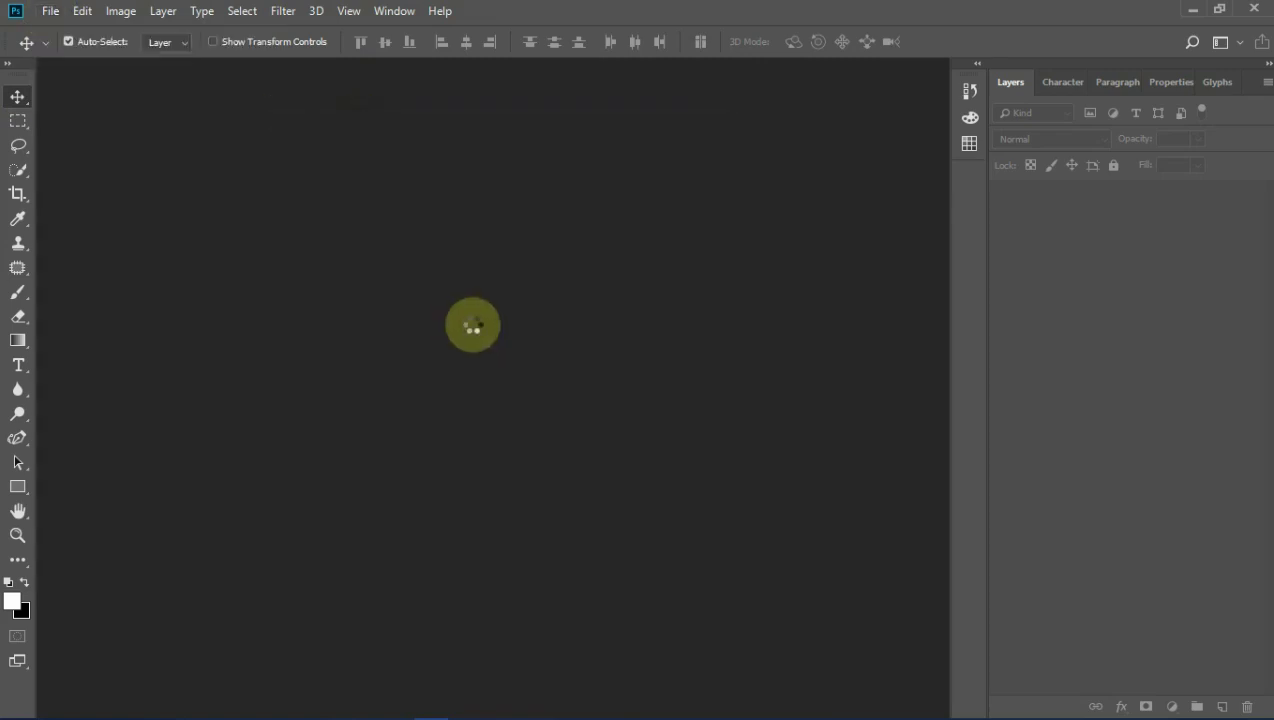
# Step: Add a Color Lookup adjustment layer that applies the melanin coco.CUBE 3D LUT to the portrait
pyautogui.press('d')
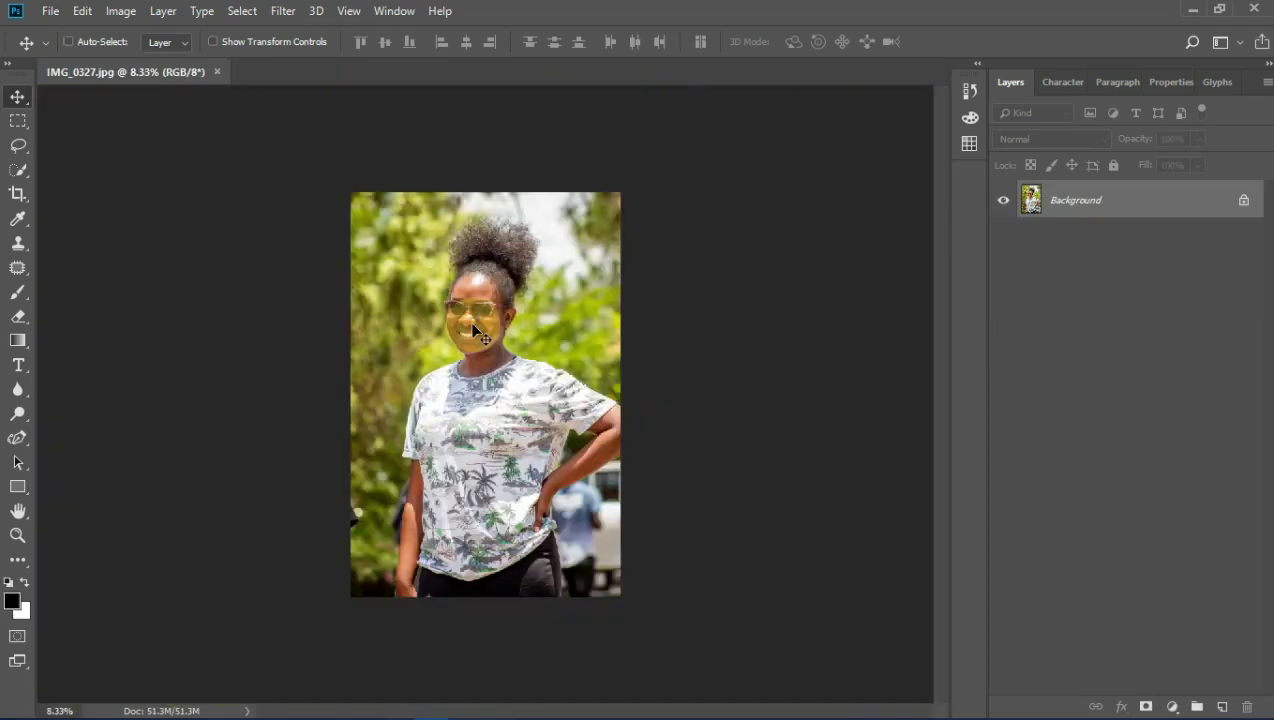
pyautogui.hotkey('ctrl', '+')
pyautogui.hotkey('ctrl', '+')
pyautogui.hotkey('ctrl', '+')
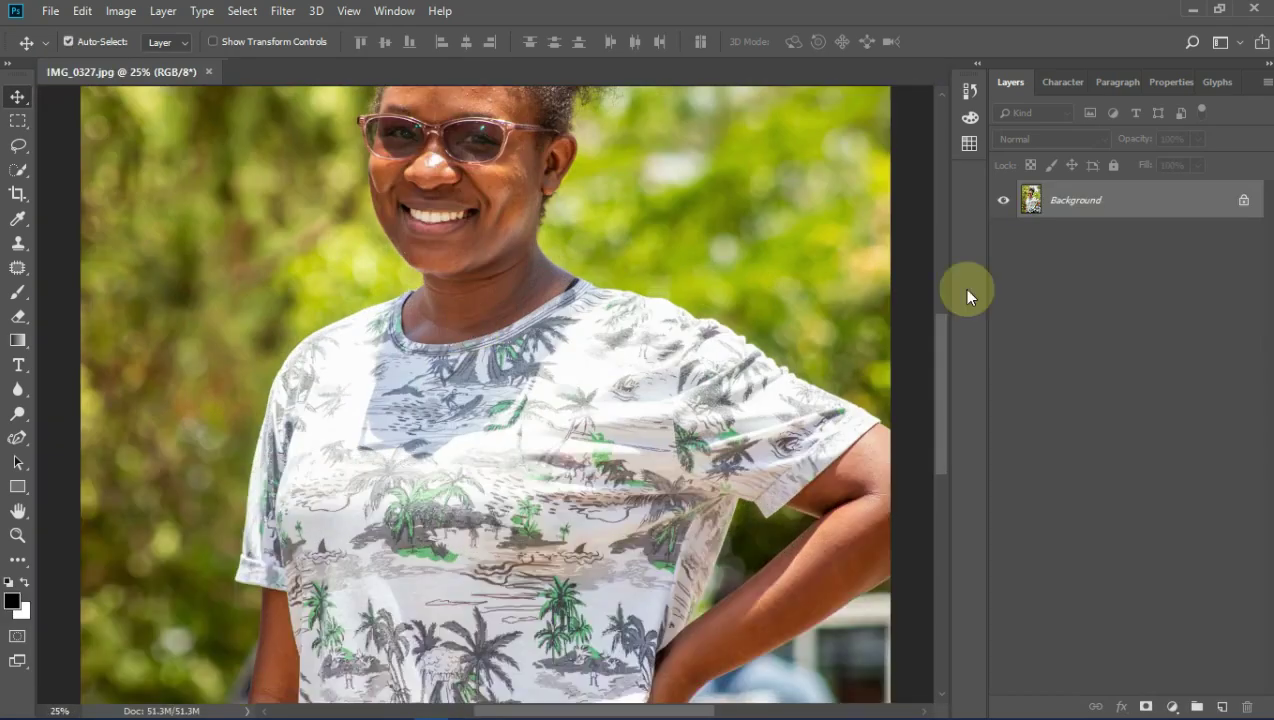
pyautogui.moveTo(944, 401); pyautogui.dragTo(944, 355)
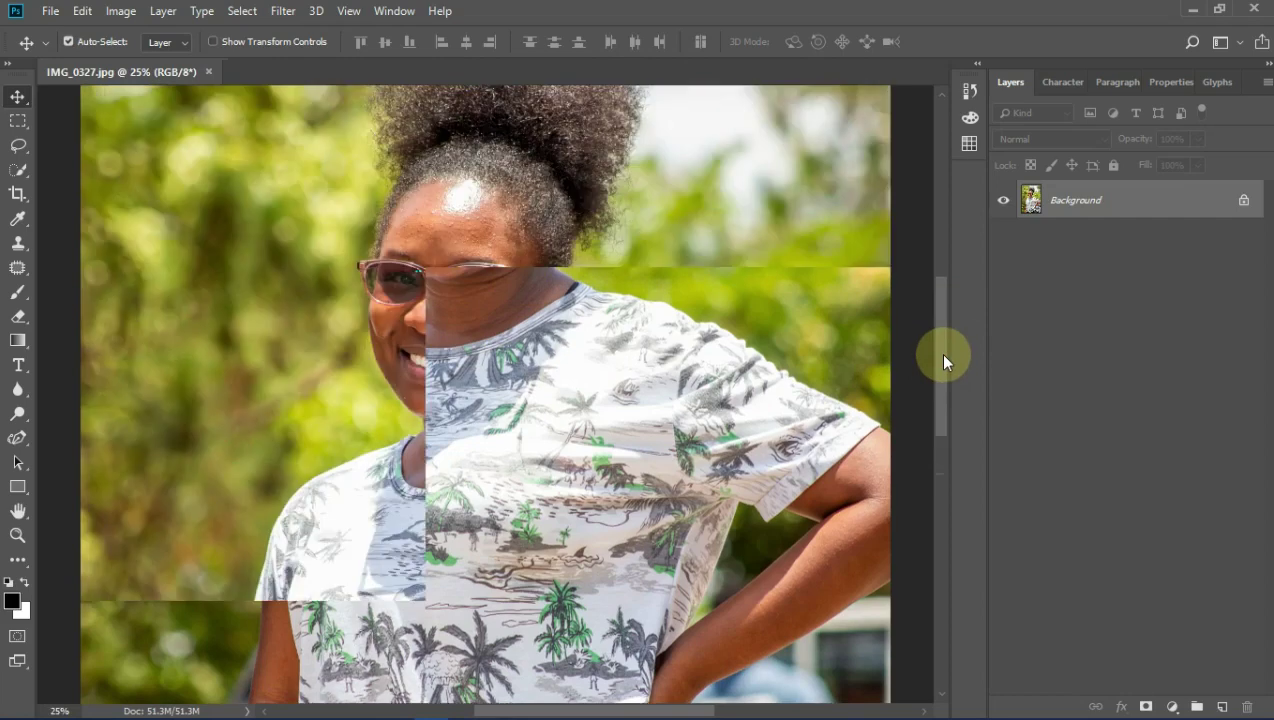
pyautogui.click(1172, 707)
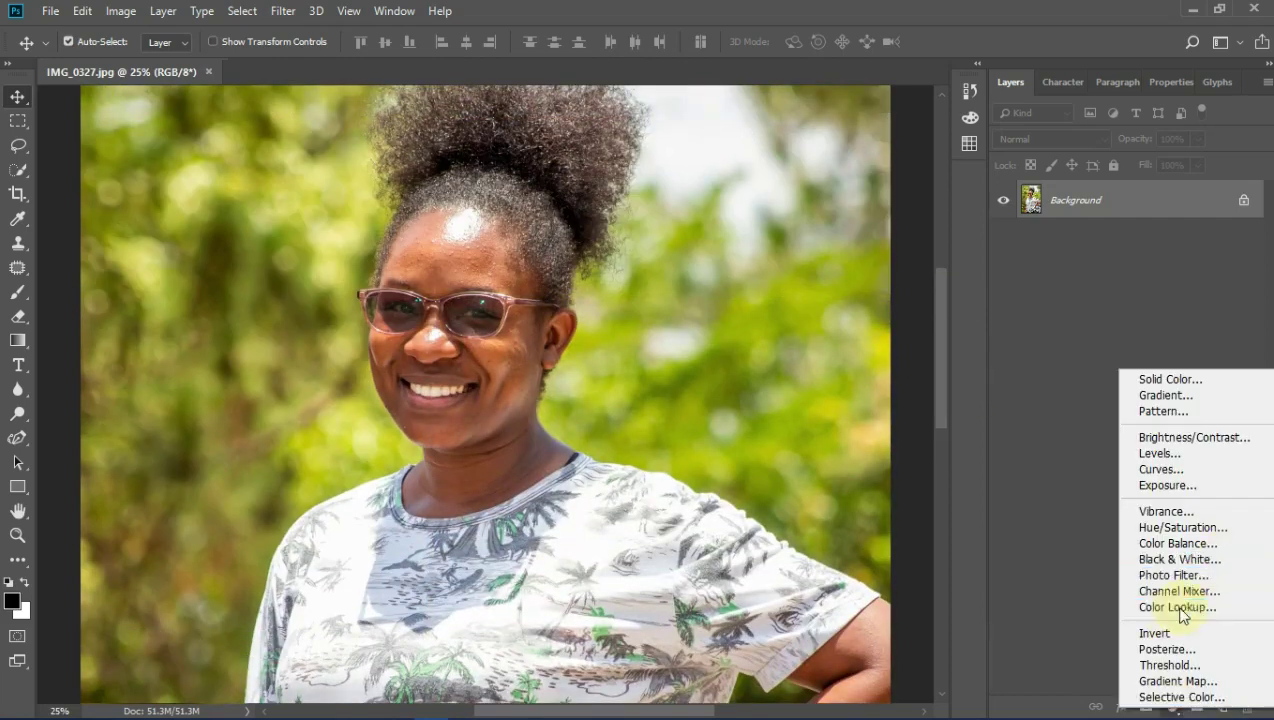
pyautogui.click(1172, 607)
pyautogui.click(1151, 147)
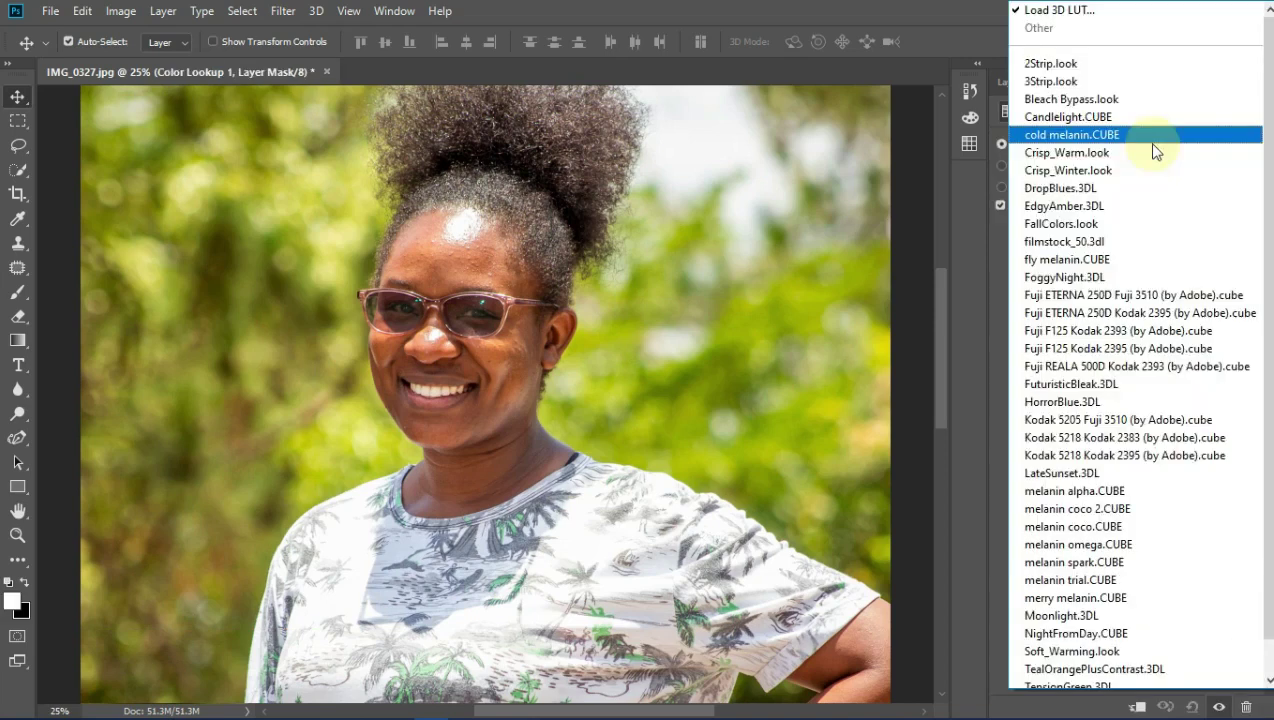
pyautogui.scroll(-1, 1135, 344)
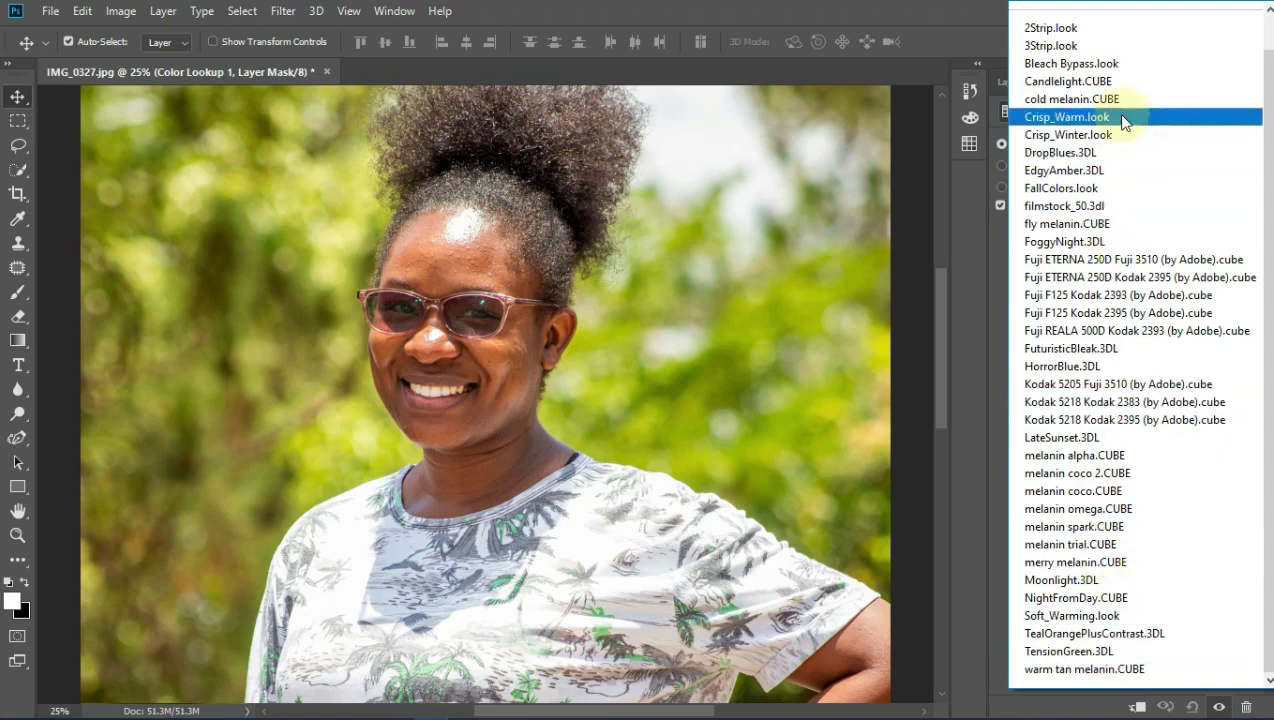
pyautogui.click(1087, 494)
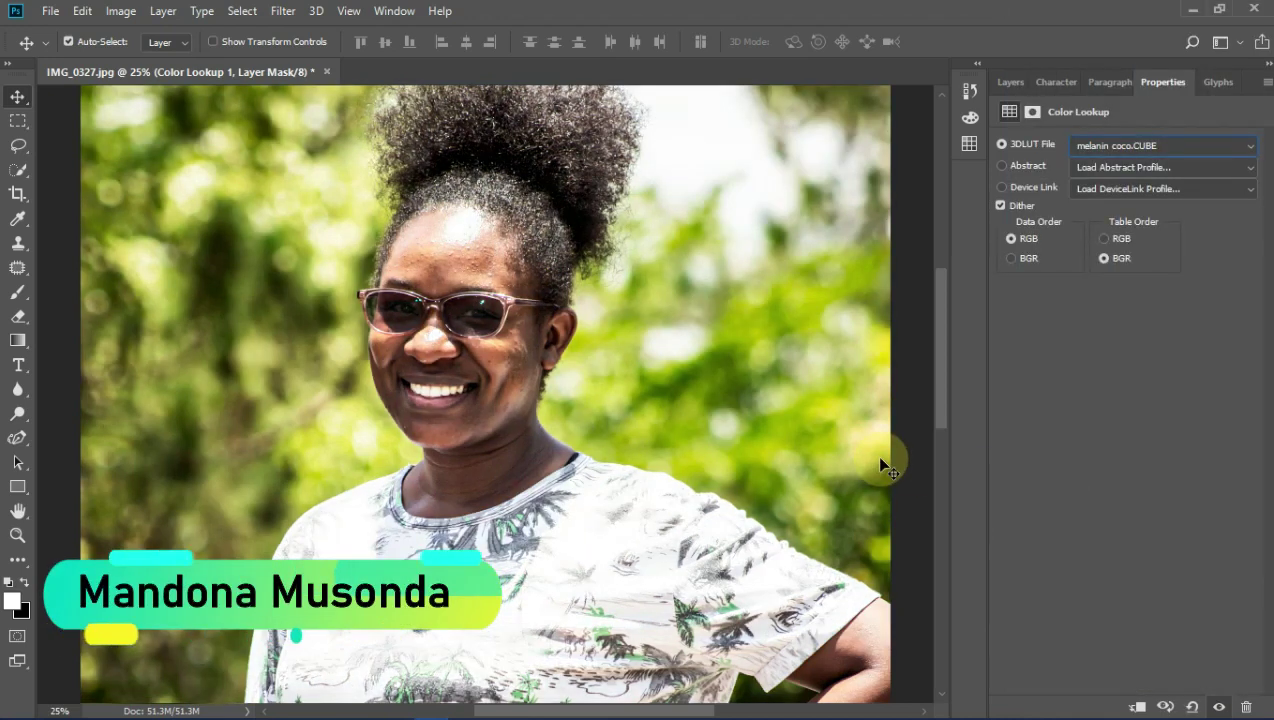
# Step: Toggle the Color Lookup 1 layer's visibility to compare the graded and ungraded portrait
pyautogui.hotkey('ctrl', '-')
pyautogui.hotkey('ctrl', '-')
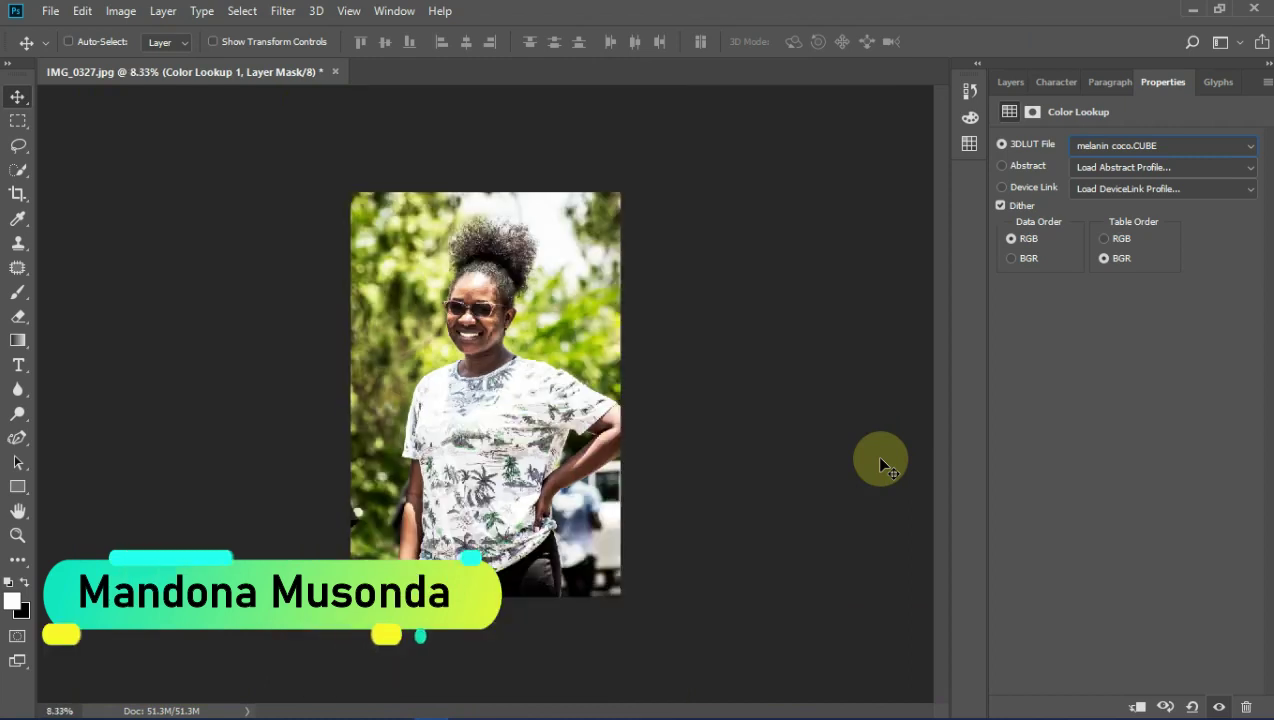
pyautogui.hotkey('ctrl', '+')
pyautogui.hotkey('ctrl', '+')
pyautogui.hotkey('ctrl', '+')
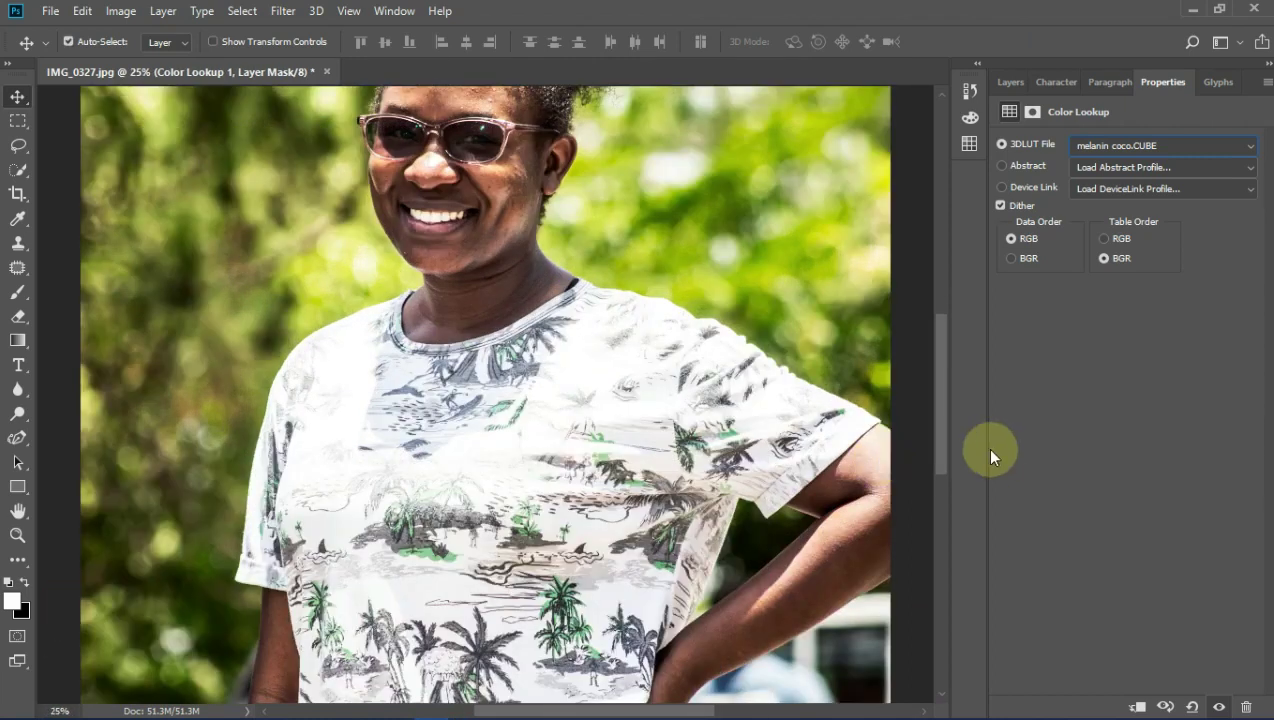
pyautogui.moveTo(940, 435); pyautogui.dragTo(942, 378)
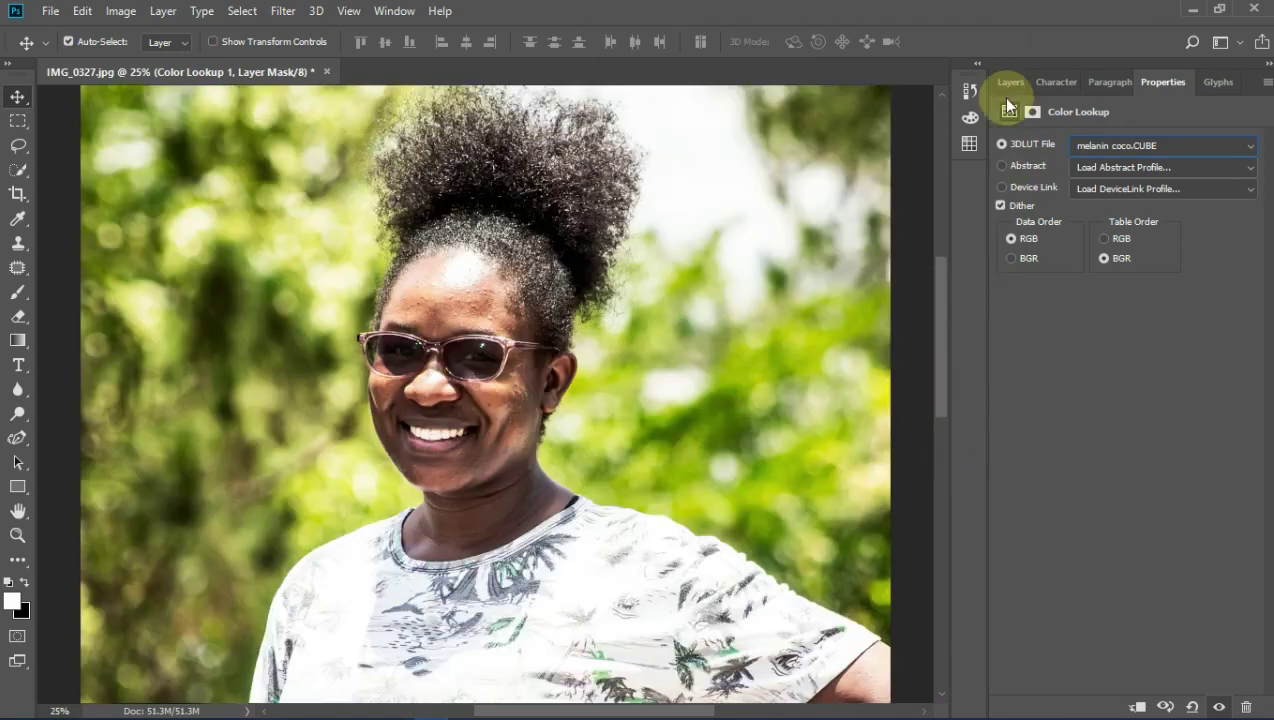
pyautogui.press('F7')
pyautogui.click(1000, 201)
pyautogui.click(1000, 201)
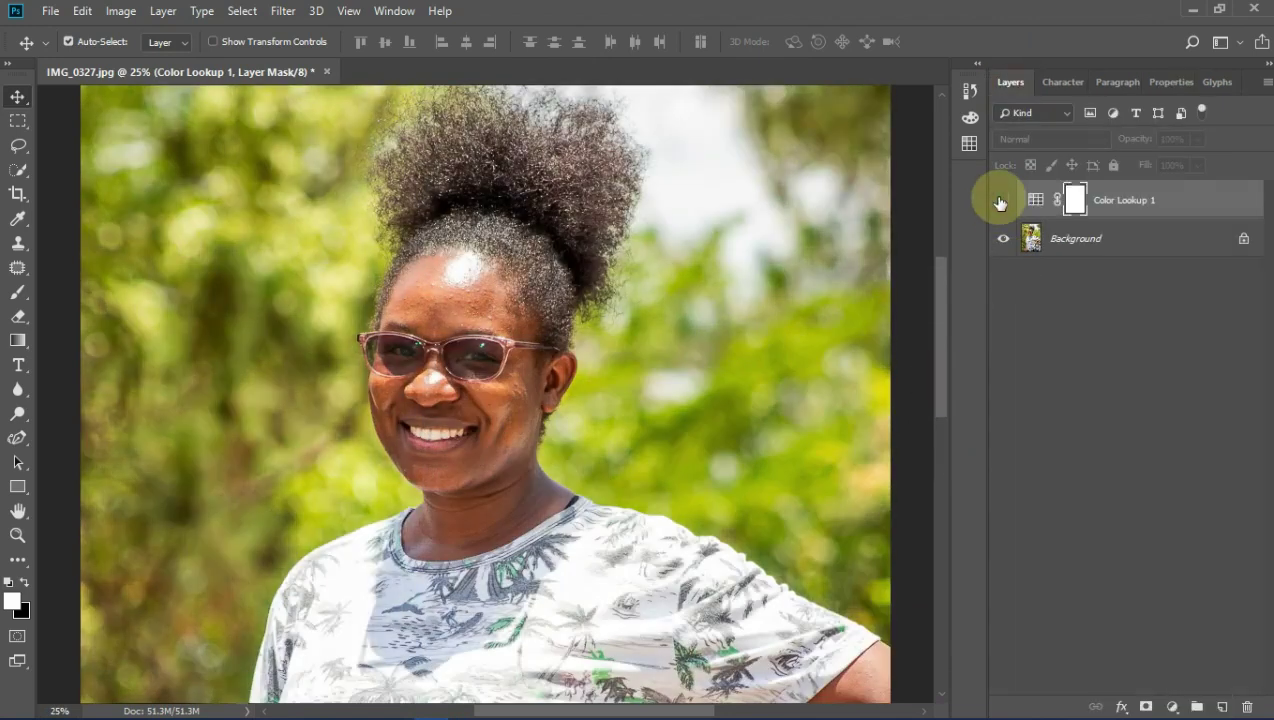